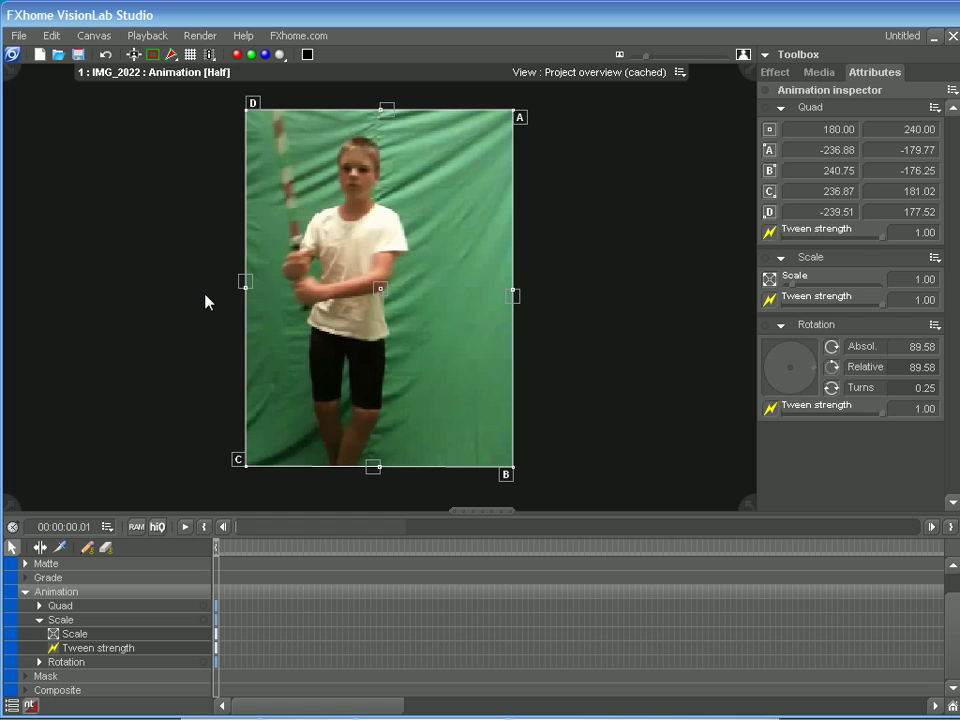
Start a new project with Ctrl+N to bring up the Welcome to VisionLab Studio dialog
key("ctrl+n")
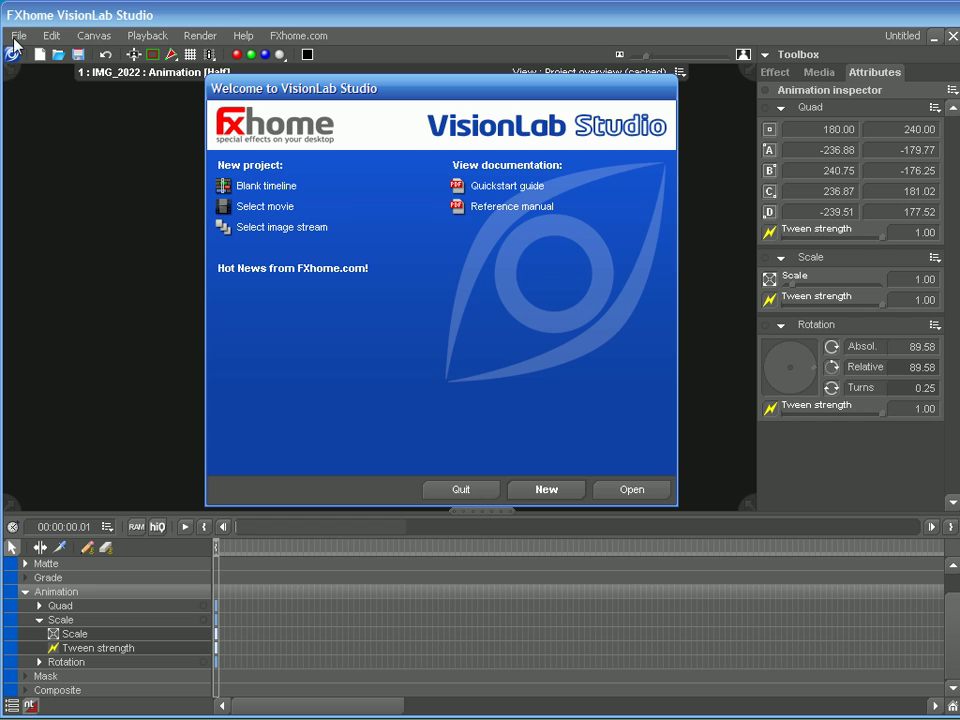
Start the project from the movie file IMG_2022.avi
left_click(288, 207)
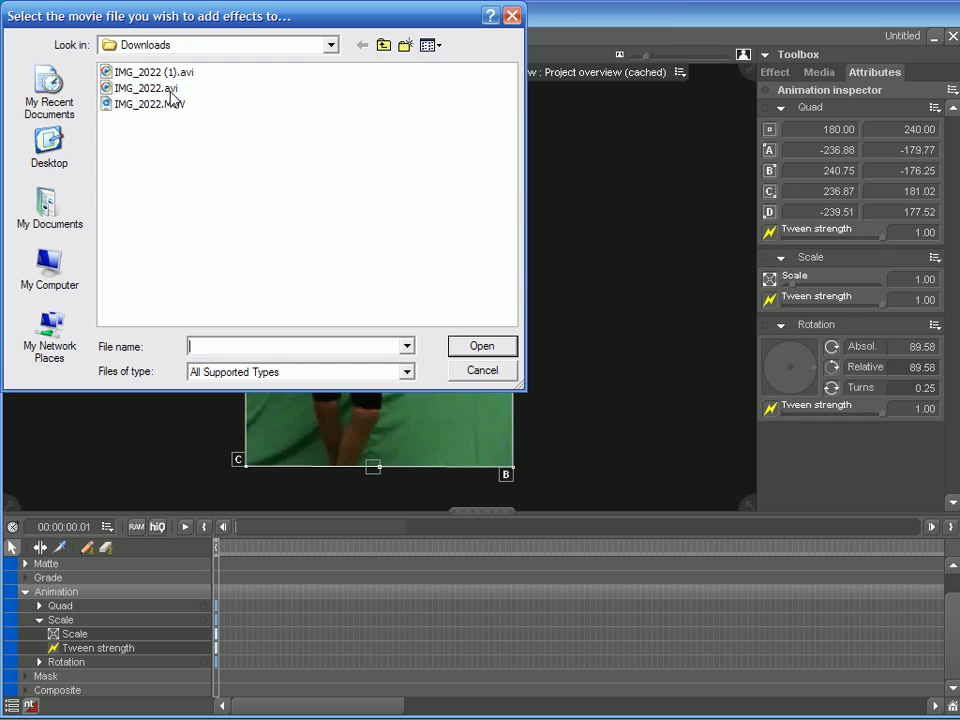
left_click(164, 90)
left_click(503, 351)
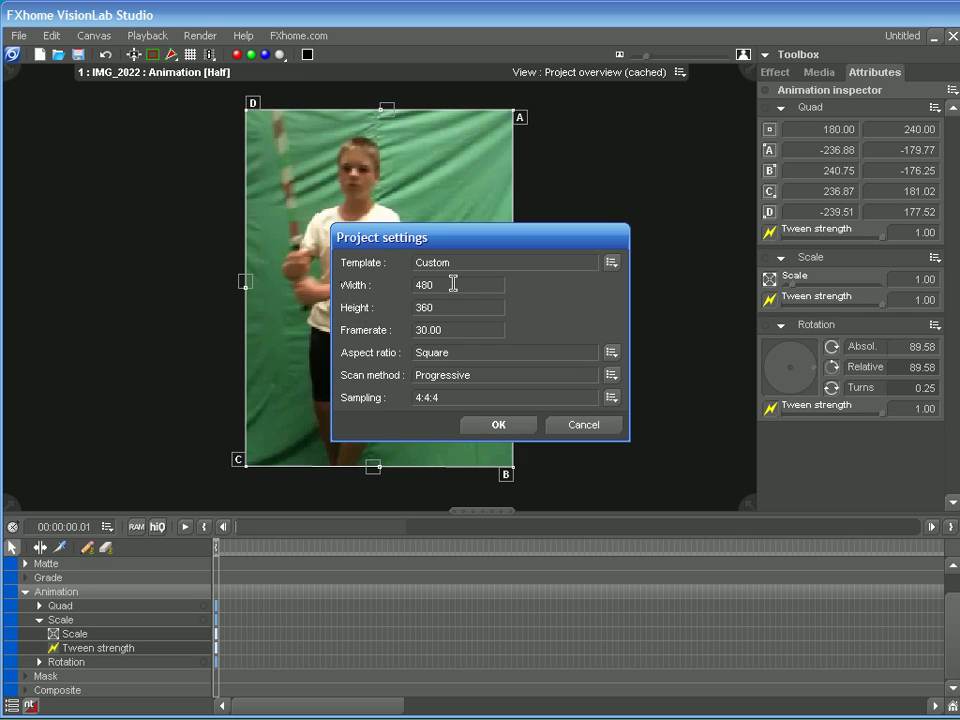
Set the project frame Width to 360 and Height to 480
double_click(447, 285)
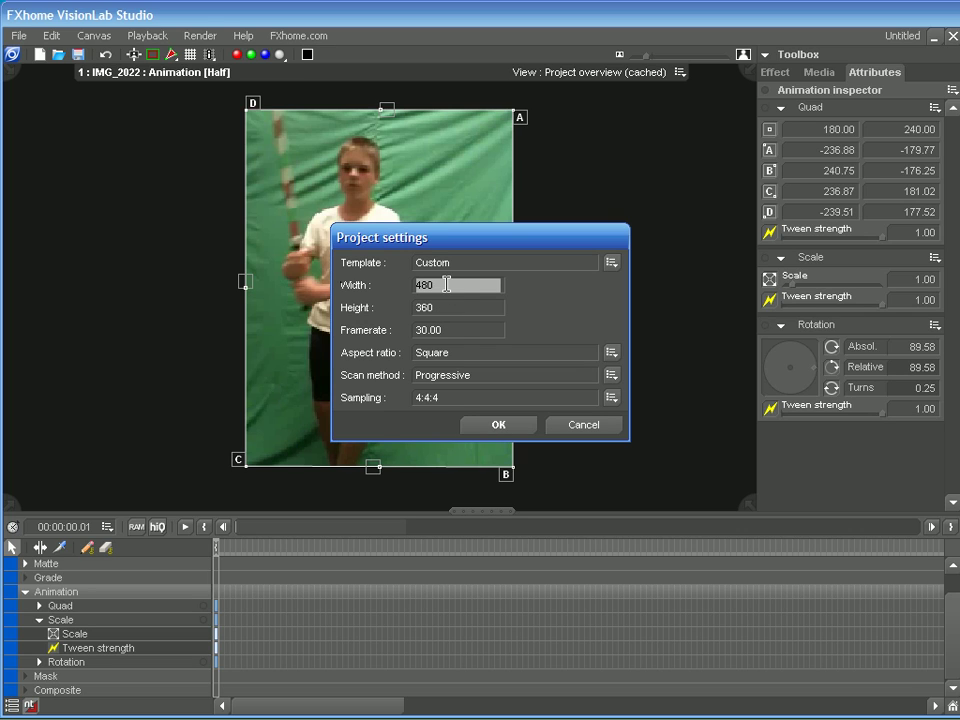
type("360")
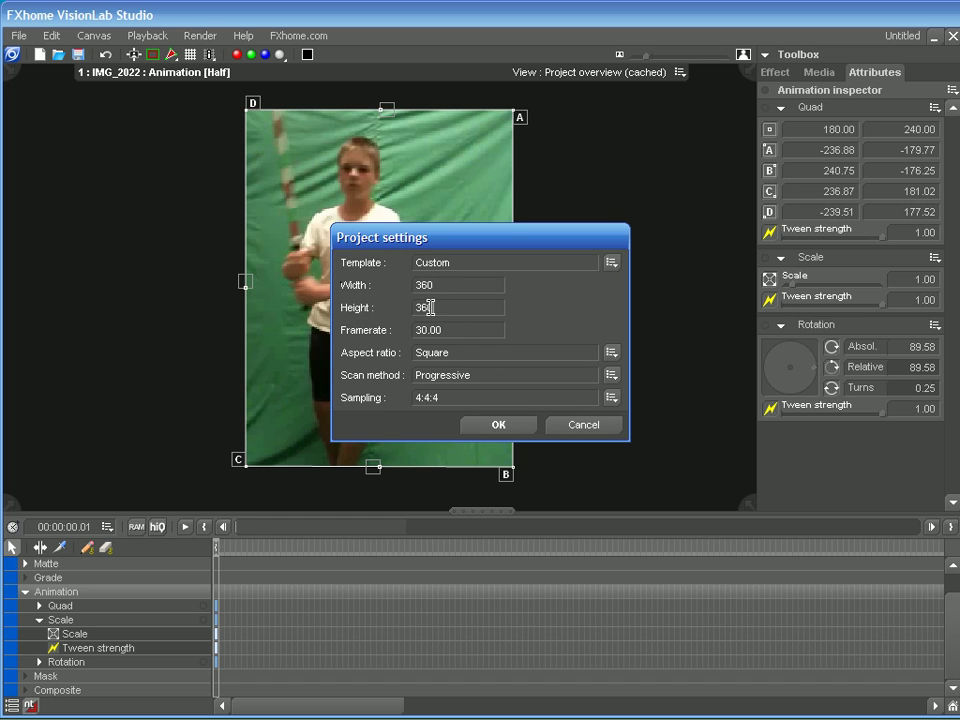
double_click(432, 307)
key("BackSpace")
type("480")
Confirm the 360×480 project settings so the sideways clip sits in a portrait frame
left_click(503, 427)
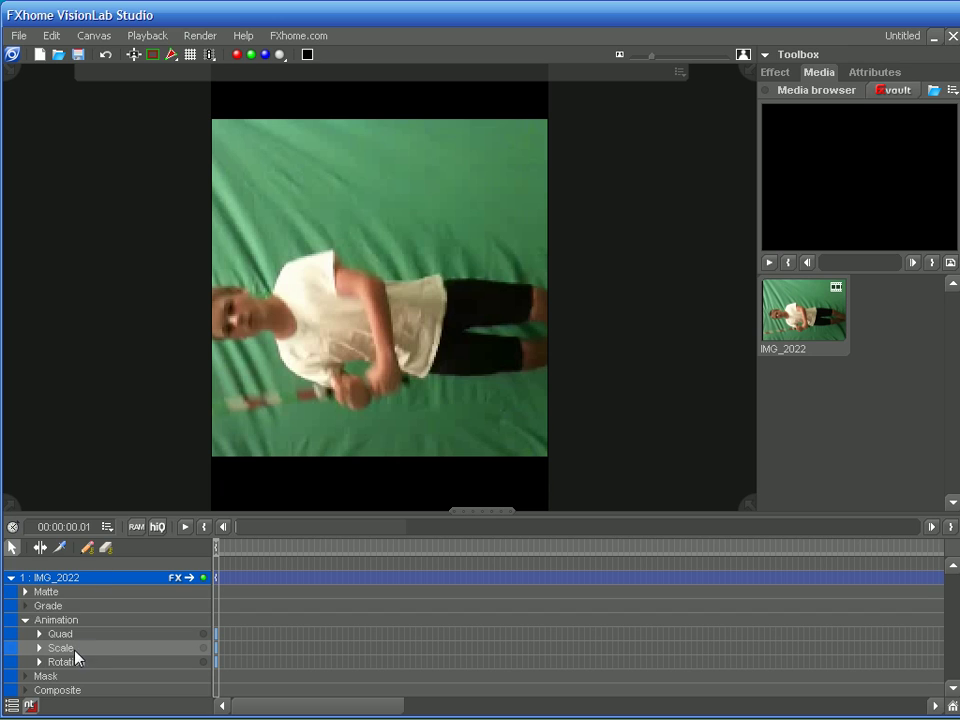
Rotate the clip about 92.94° in its Animation settings so it stands upright
left_click(50, 660)
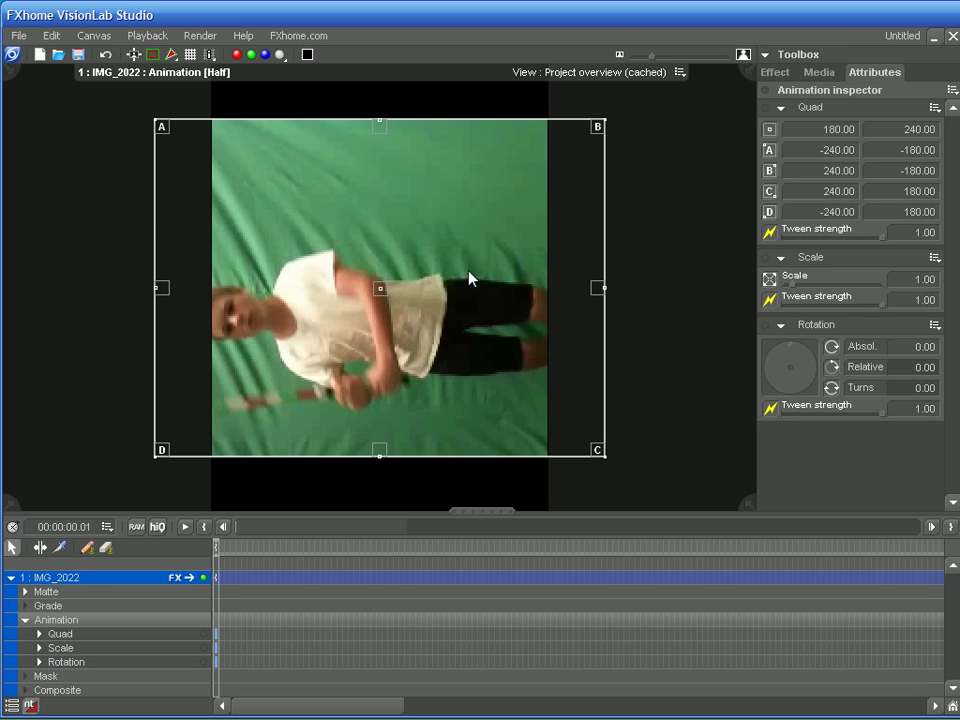
left_click_drag(792, 352, 827, 373)
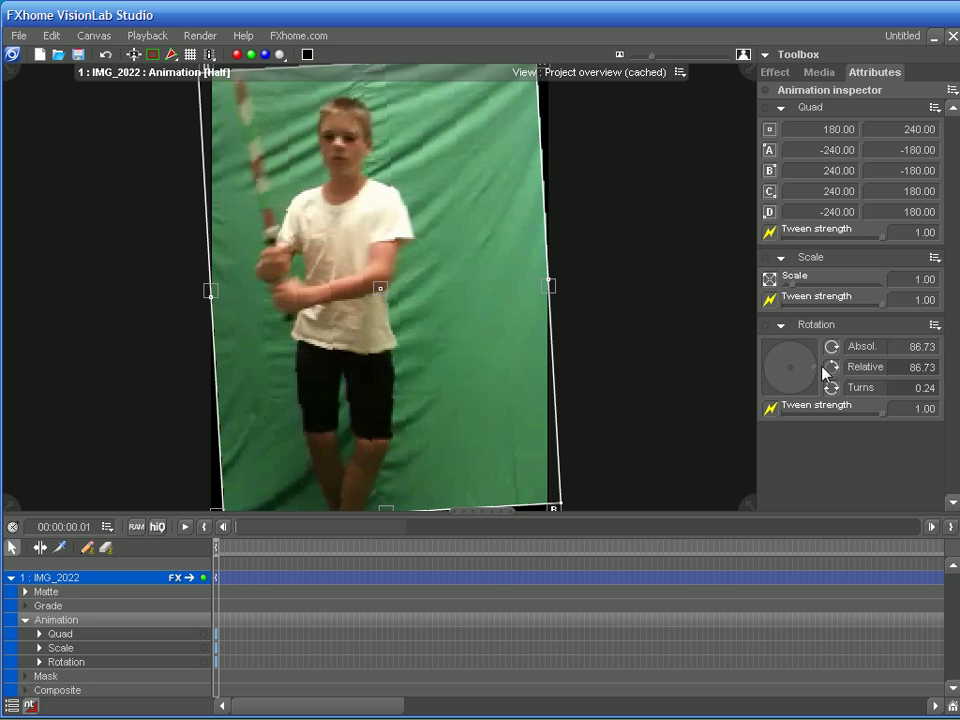
left_click_drag(817, 373, 819, 377)
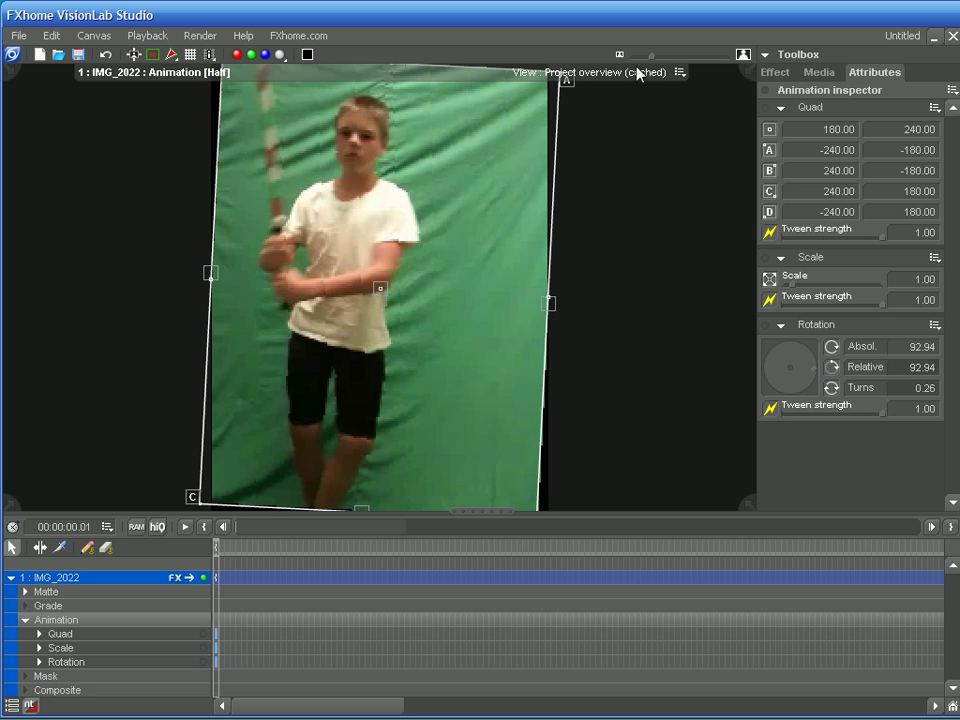
Drag quad corners A, D, C and B so the footage fills the portrait frame
left_click_drag(527, 107, 520, 101)
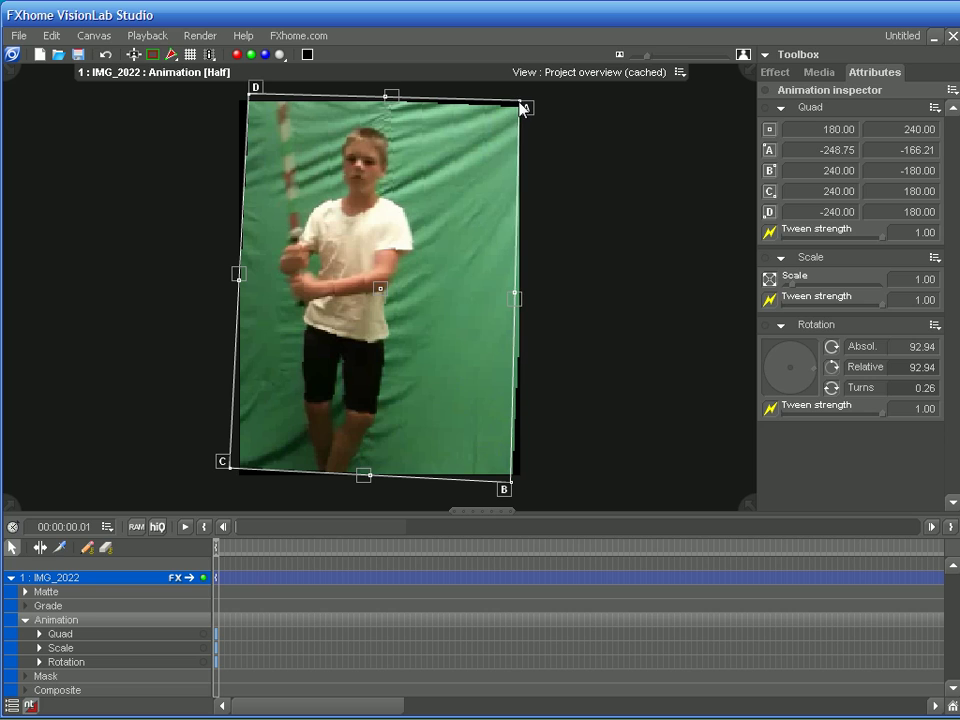
left_click_drag(251, 91, 242, 107)
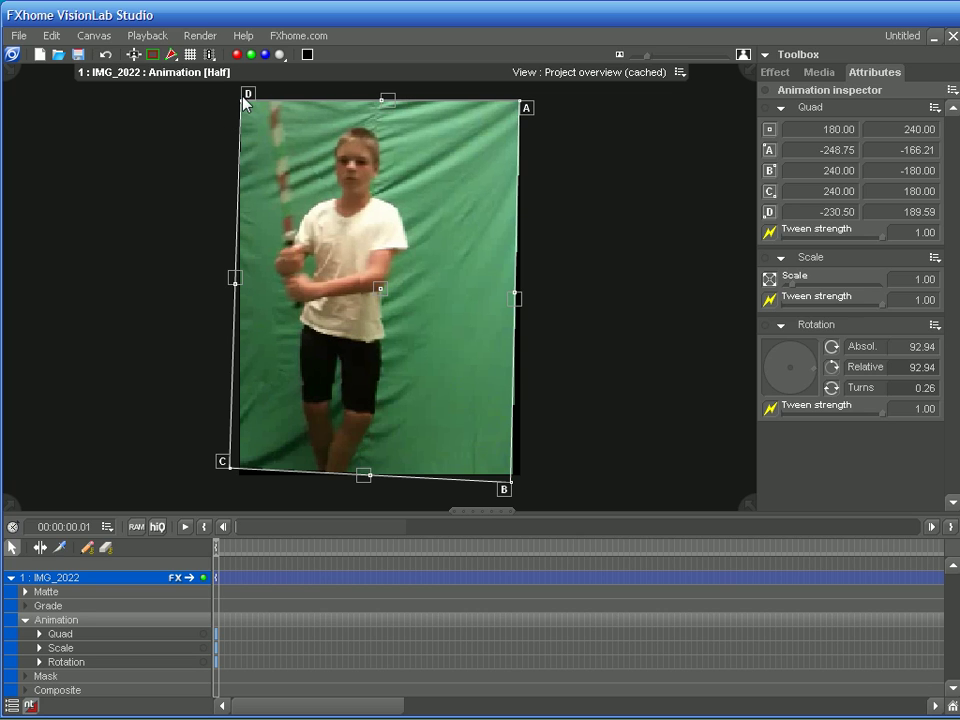
left_click_drag(244, 101, 239, 108)
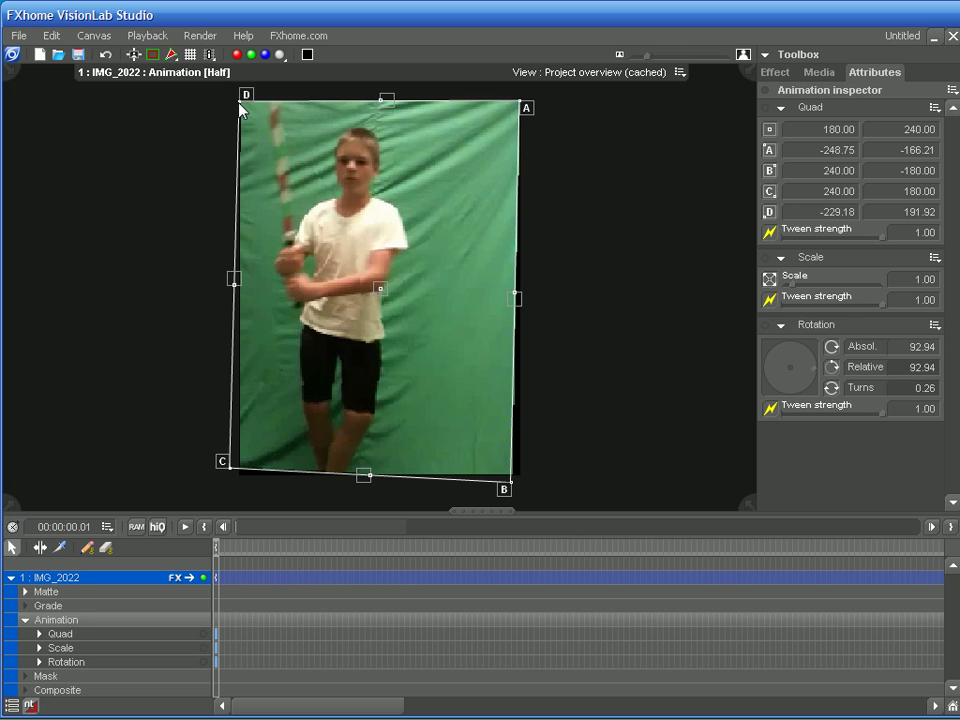
left_click_drag(230, 467, 236, 474)
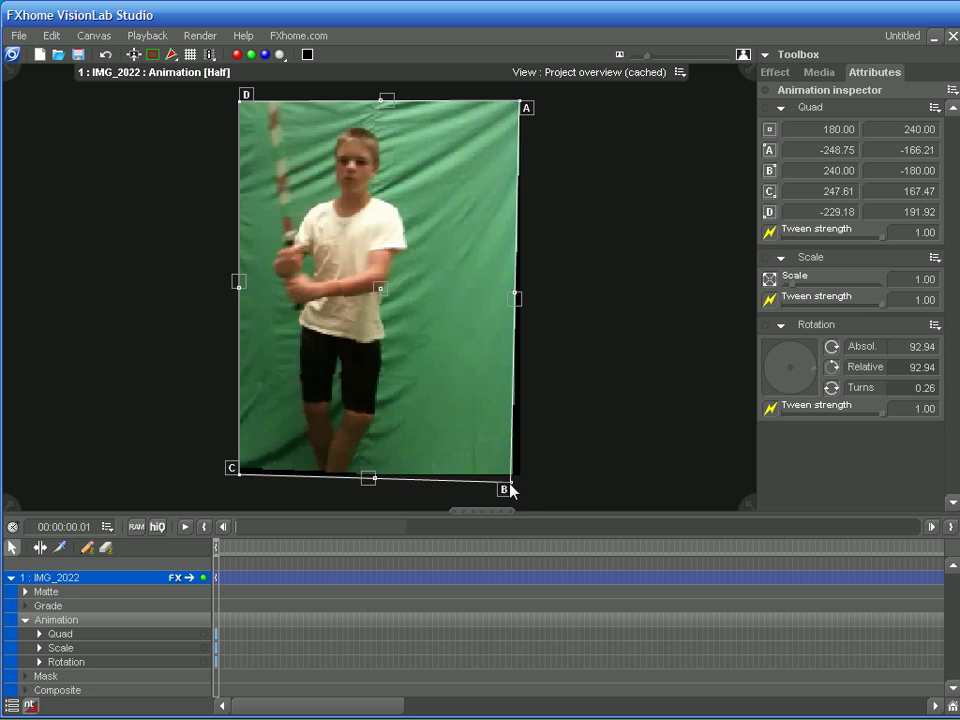
mouse_move(509, 488)
left_mouse_down()
mouse_move(516, 476)
mouse_move(522, 482)
left_mouse_up()
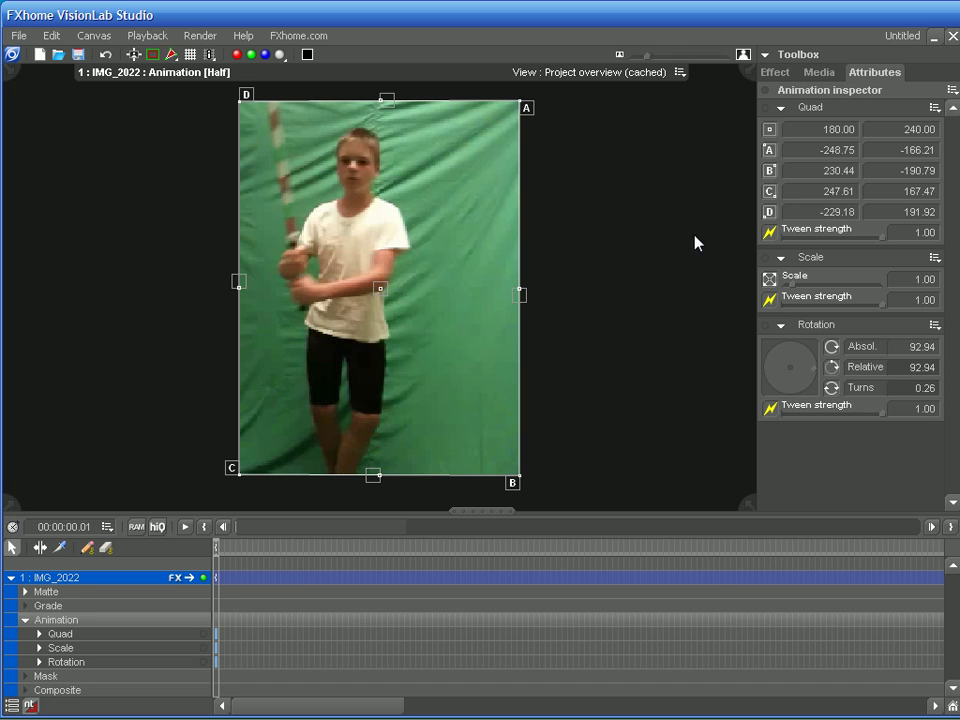
Drop a Neon light effect from the Effects browser onto the canvas as track 2
left_click(775, 72)
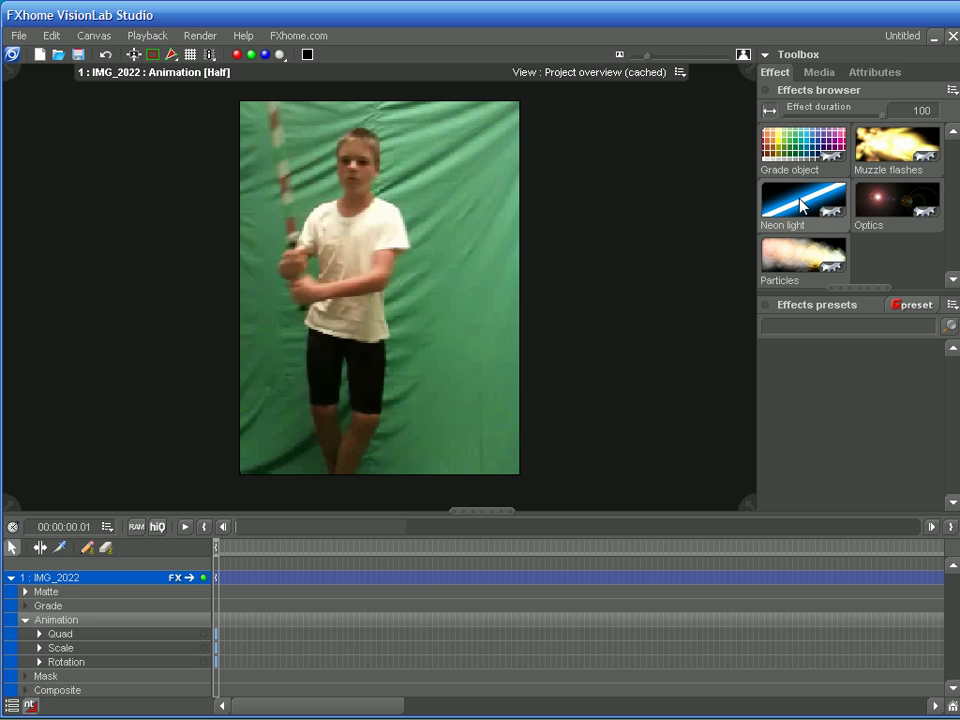
left_click_drag(810, 213, 431, 254)
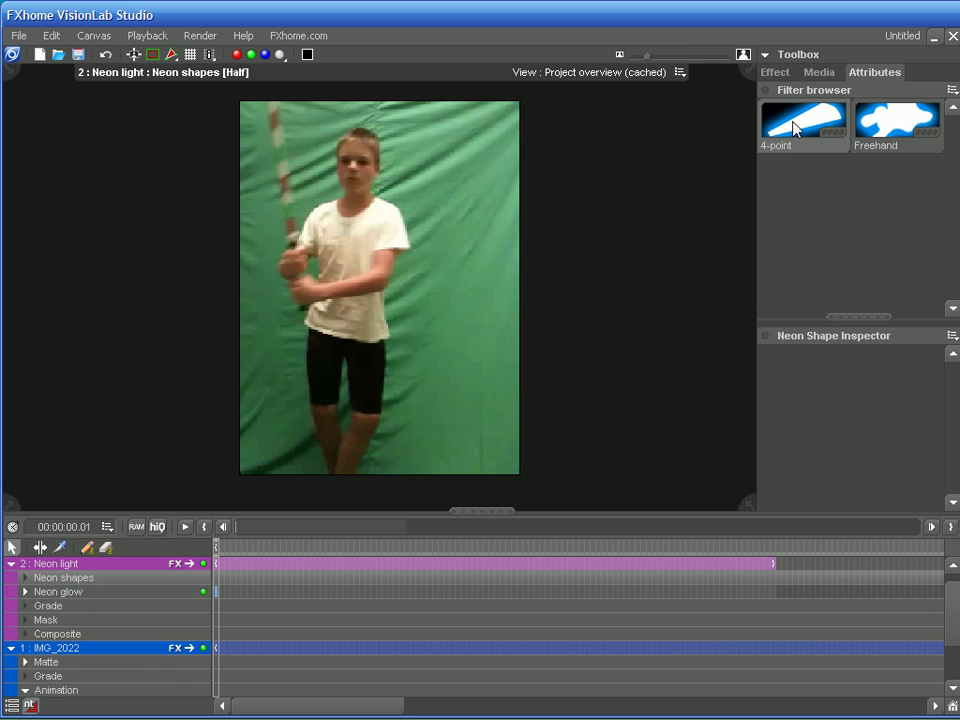
Trace a four-point neon shape from the boy's hands up the stick and preview its glow
left_click(796, 124)
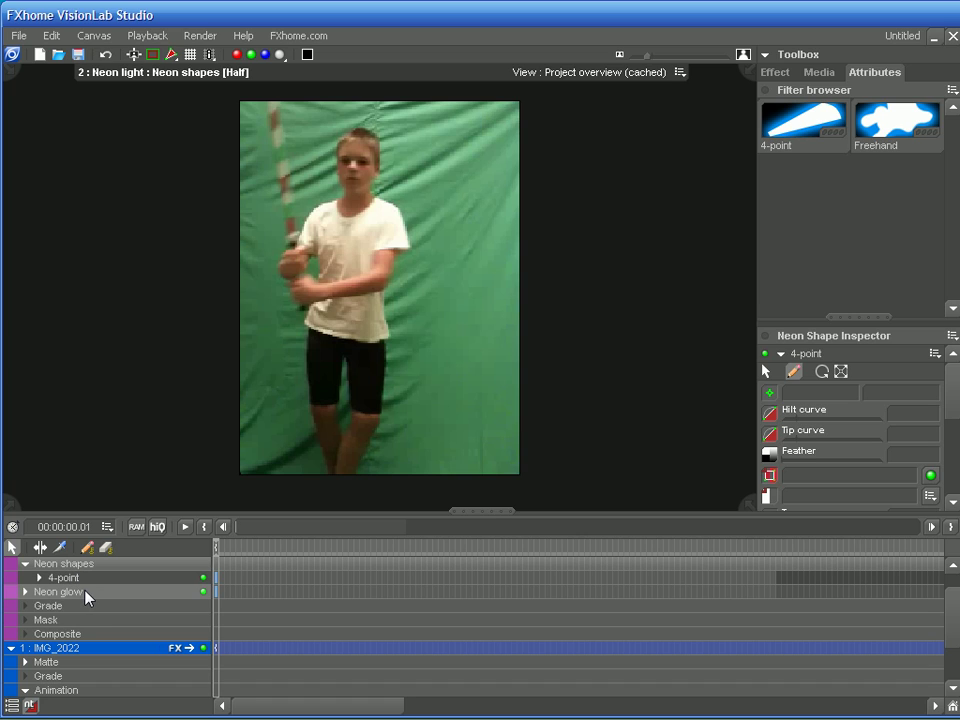
left_click(291, 239)
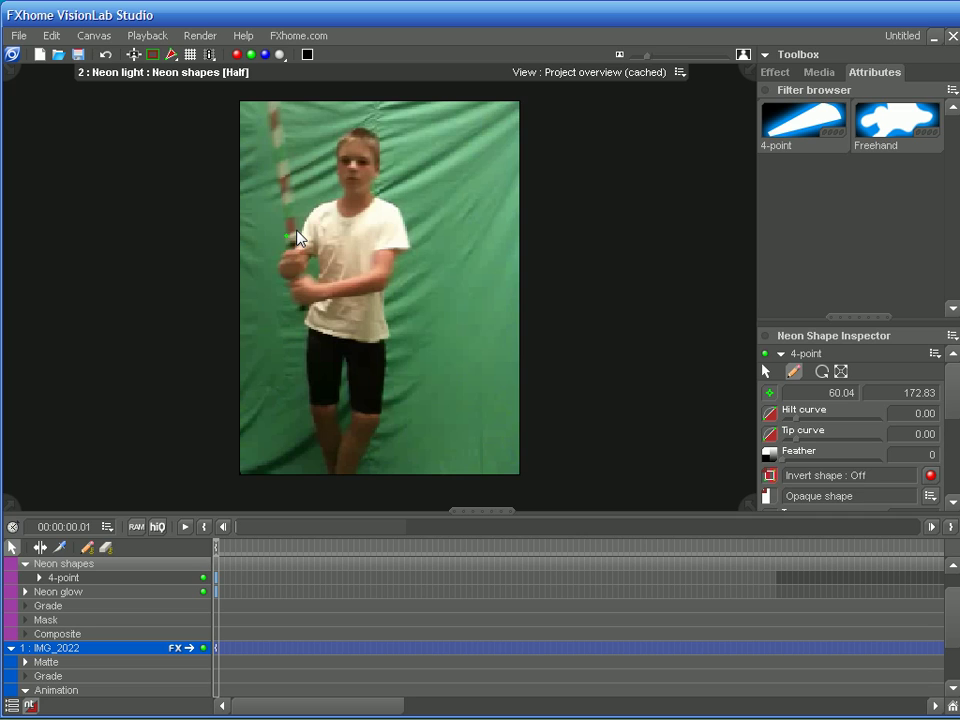
mouse_move(297, 229)
left_mouse_down()
mouse_move(278, 112)
mouse_move(268, 103)
mouse_move(282, 100)
left_mouse_up()
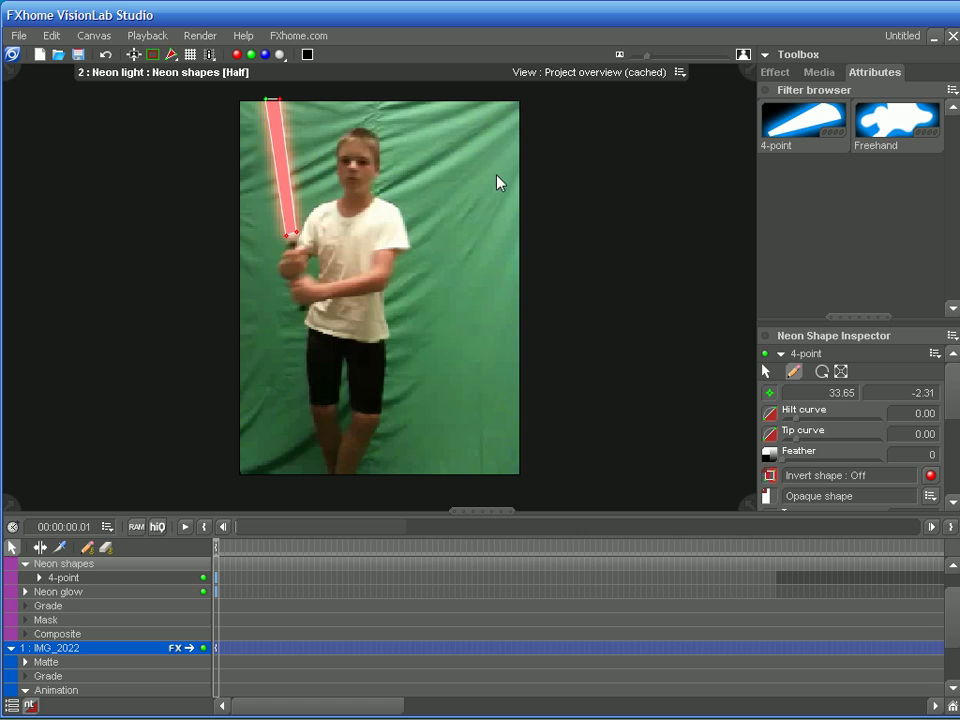
left_click(439, 255)
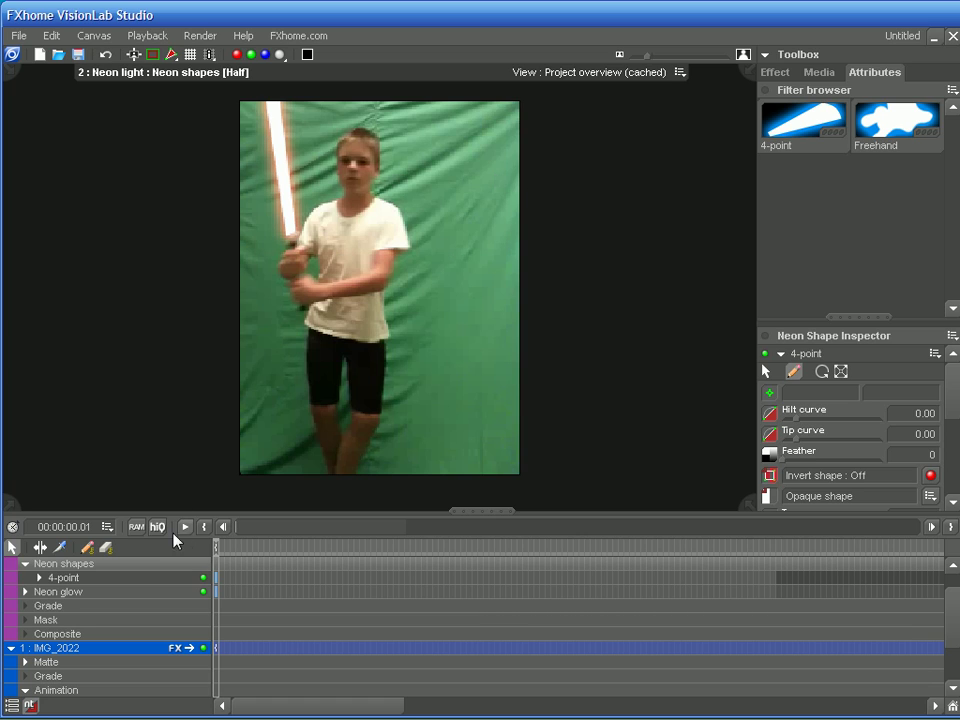
left_click(931, 526)
left_click(224, 526)
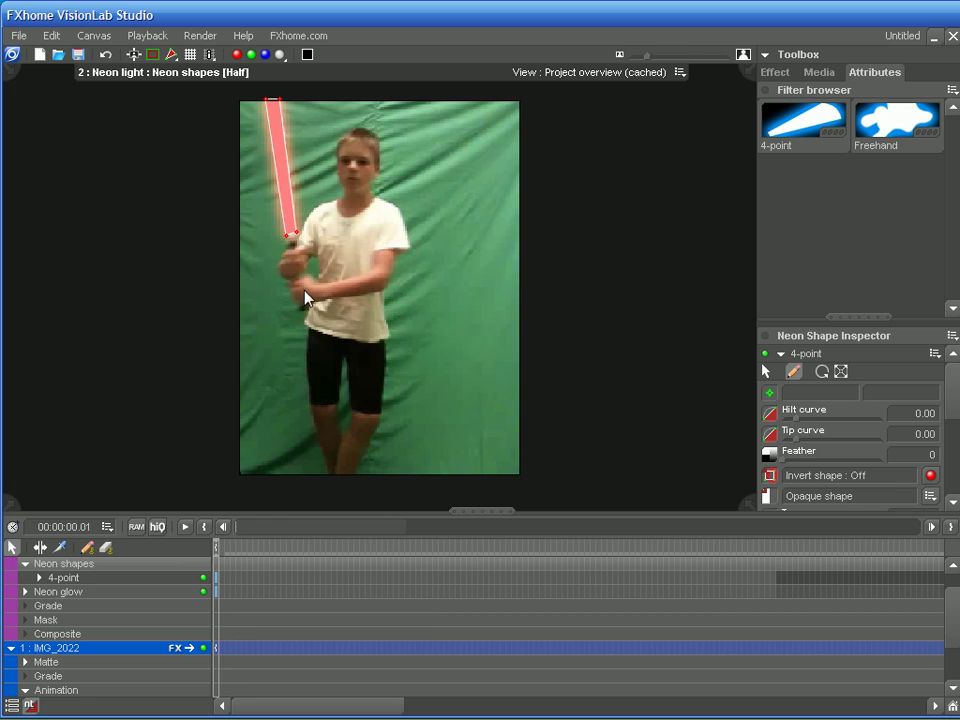
Pull the saber shape's top-left tip point inward to narrow the blade's tip
left_click(300, 240)
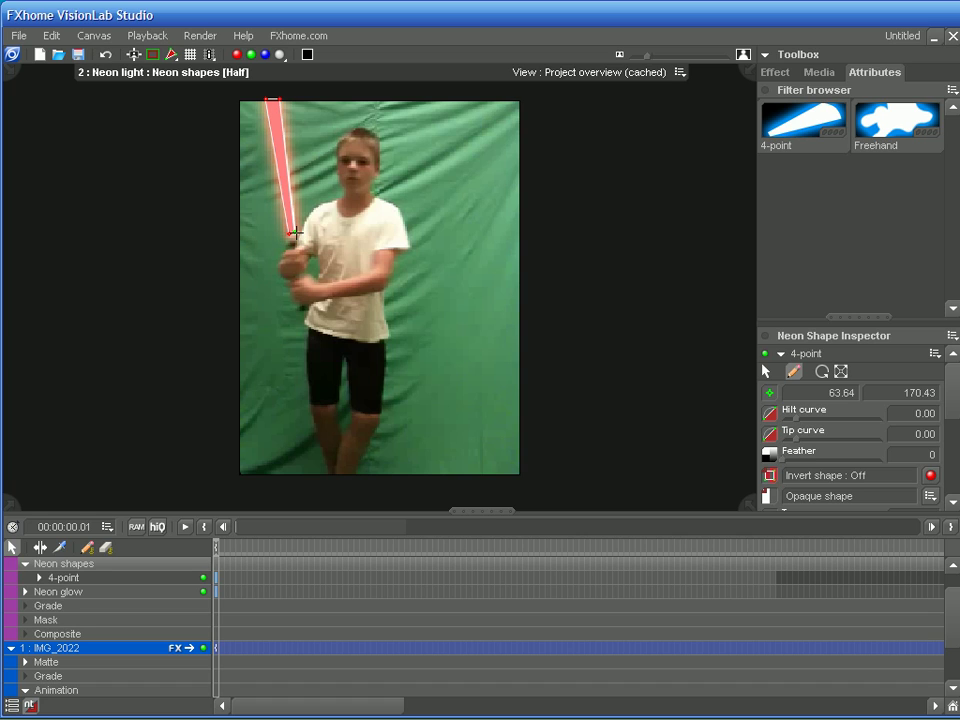
left_click(268, 99)
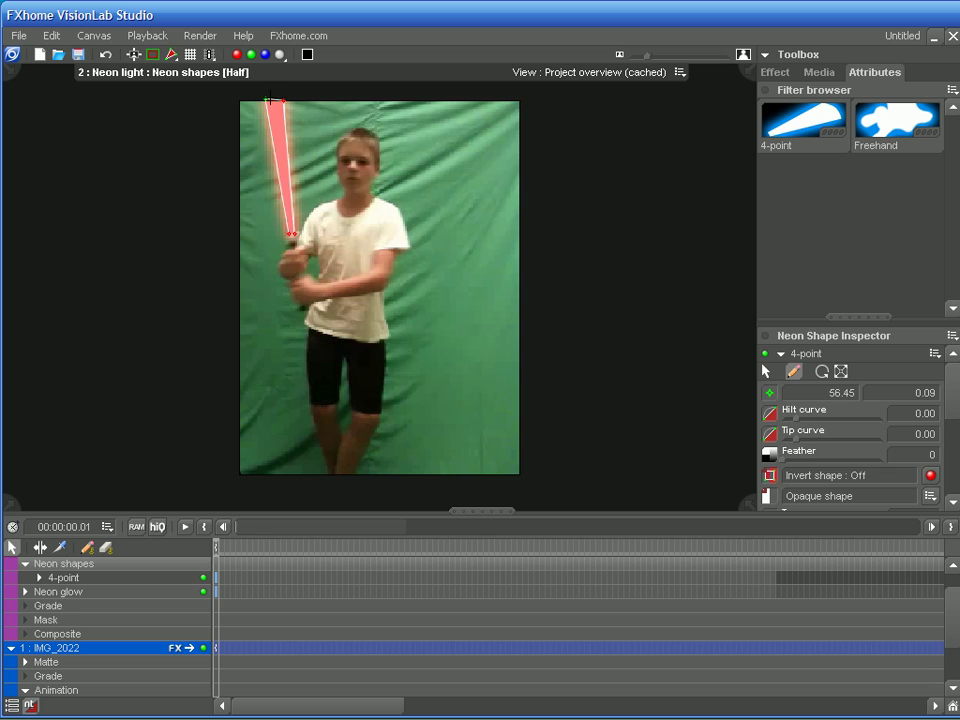
left_click_drag(268, 99, 275, 100)
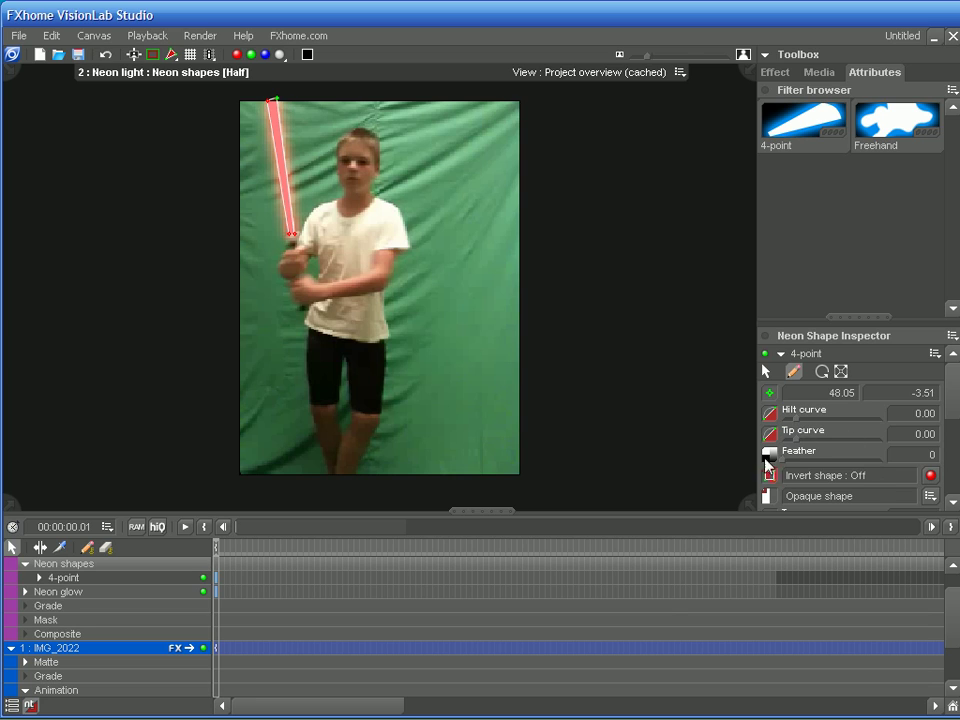
scroll(668, 611, "up", 1)
Set the neon shape's hilt curve to 0.48, tip curve to 1.99 and feather to 2
left_click(797, 420)
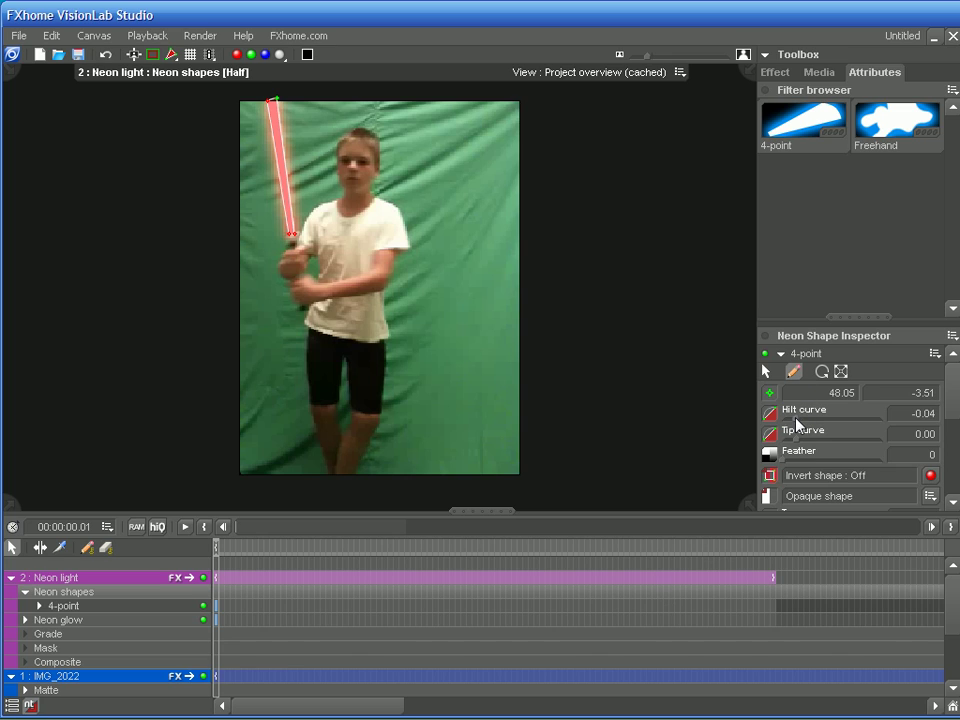
mouse_move(797, 422)
left_mouse_down()
mouse_move(864, 424)
mouse_move(814, 429)
left_mouse_up()
left_click_drag(812, 444, 849, 446)
left_click_drag(849, 446, 853, 446)
left_click_drag(782, 465, 785, 466)
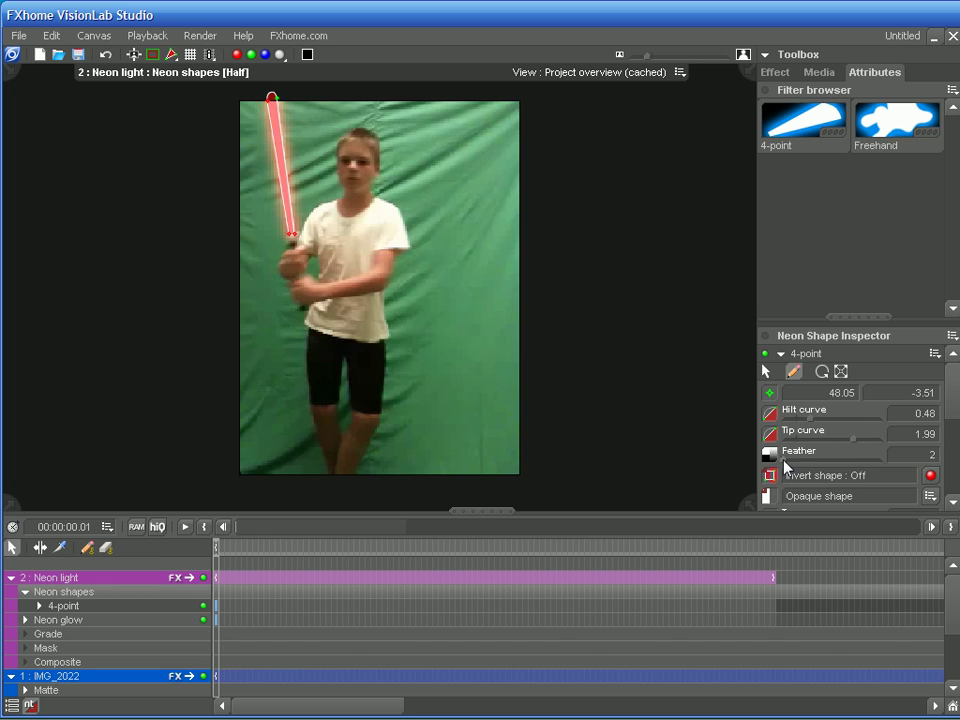
Make the glow gradient's middle stop full-brightness blue and place it at 46 %
left_click(97, 628)
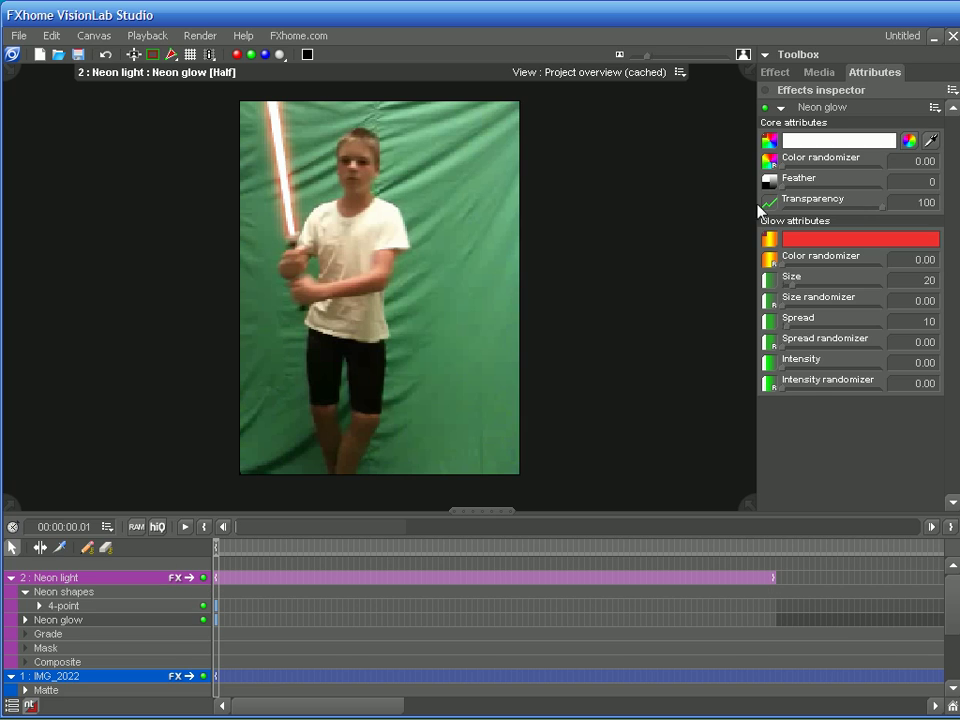
left_click(802, 248)
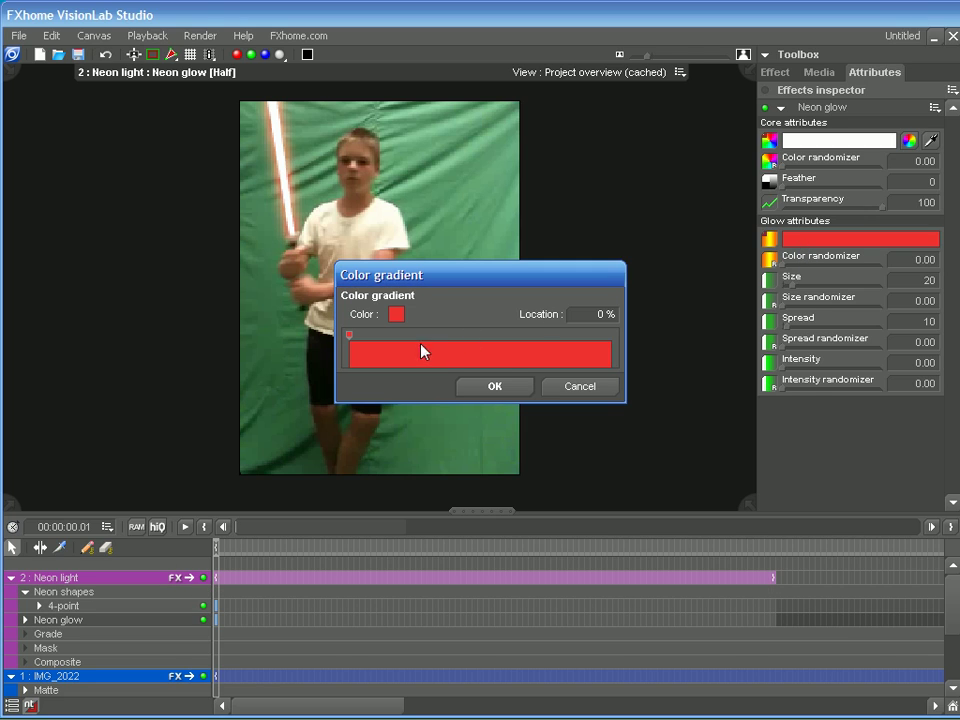
left_click_drag(351, 343, 467, 345)
left_click(397, 316)
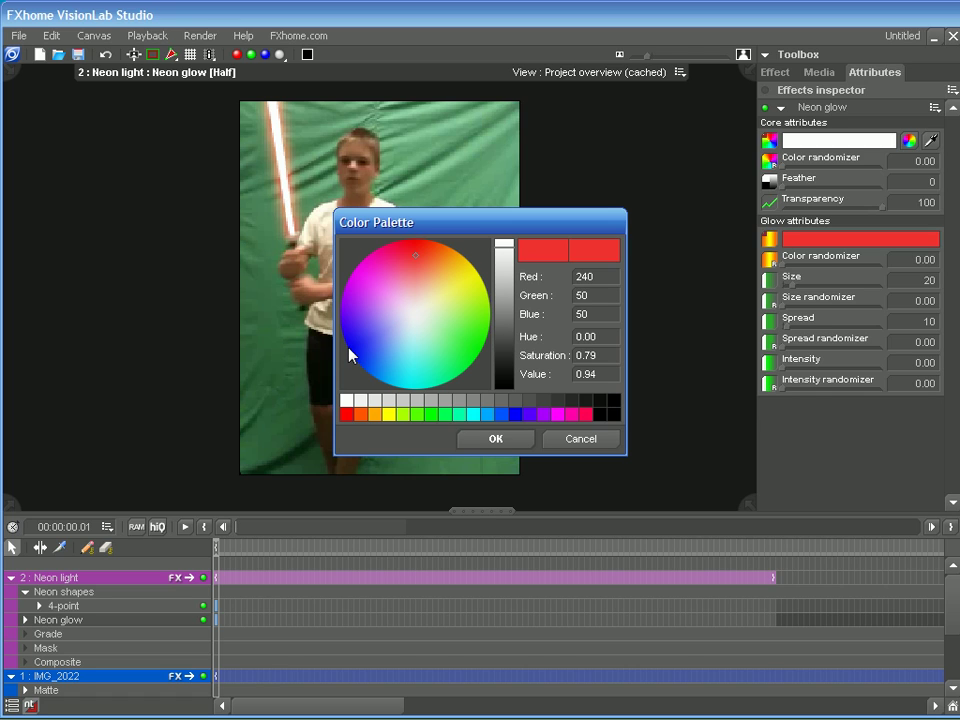
left_click(349, 349)
left_click(504, 245)
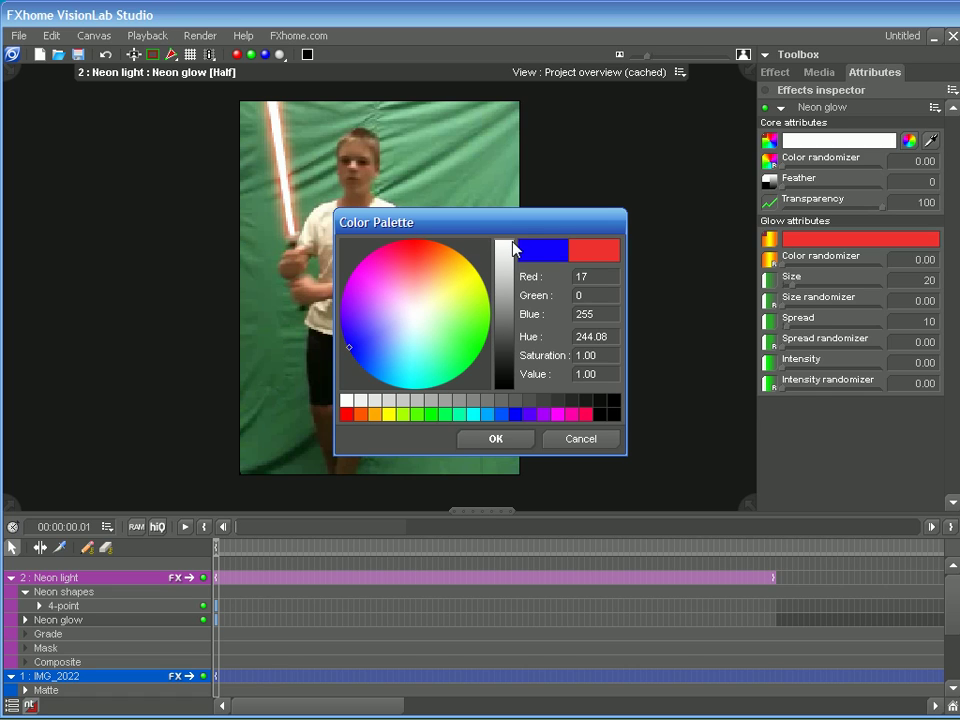
left_click(348, 353)
left_click(494, 438)
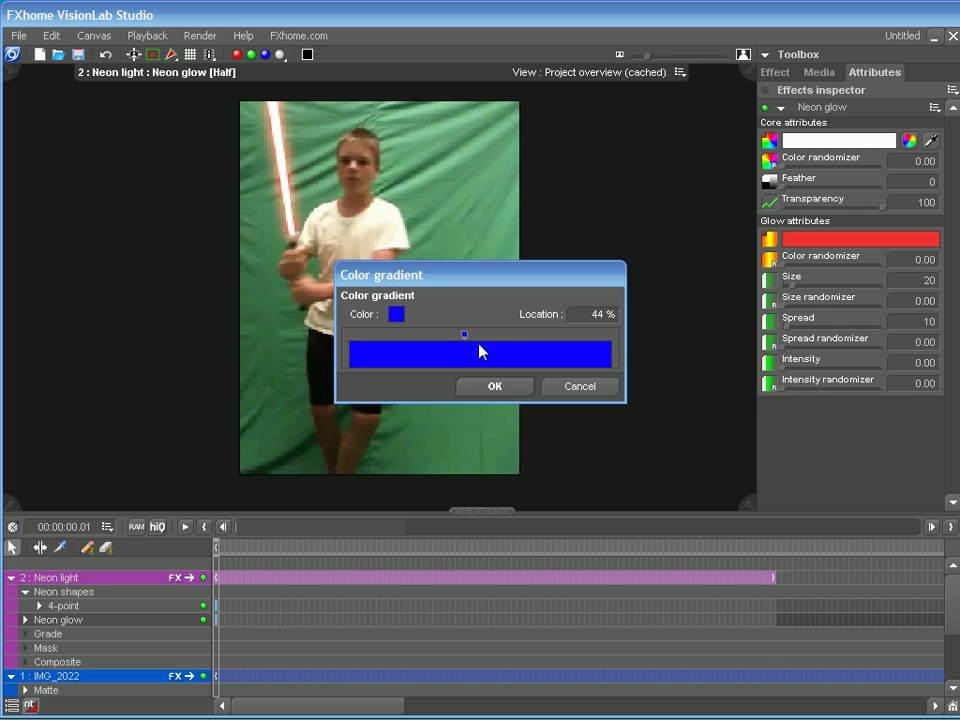
left_click_drag(463, 338, 469, 337)
left_click(397, 315)
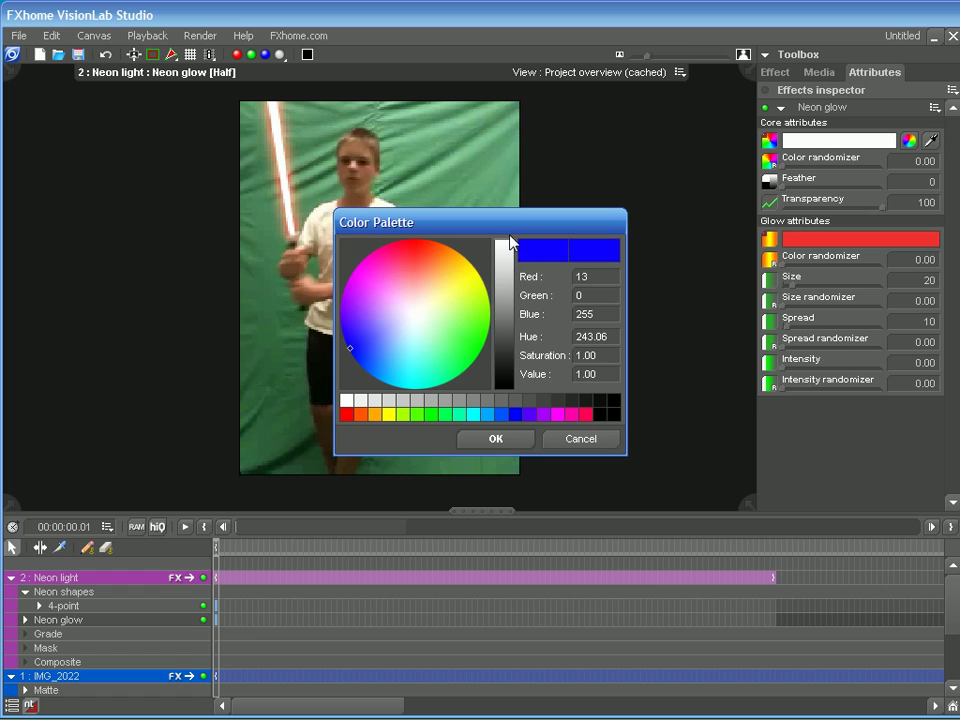
left_click(508, 439)
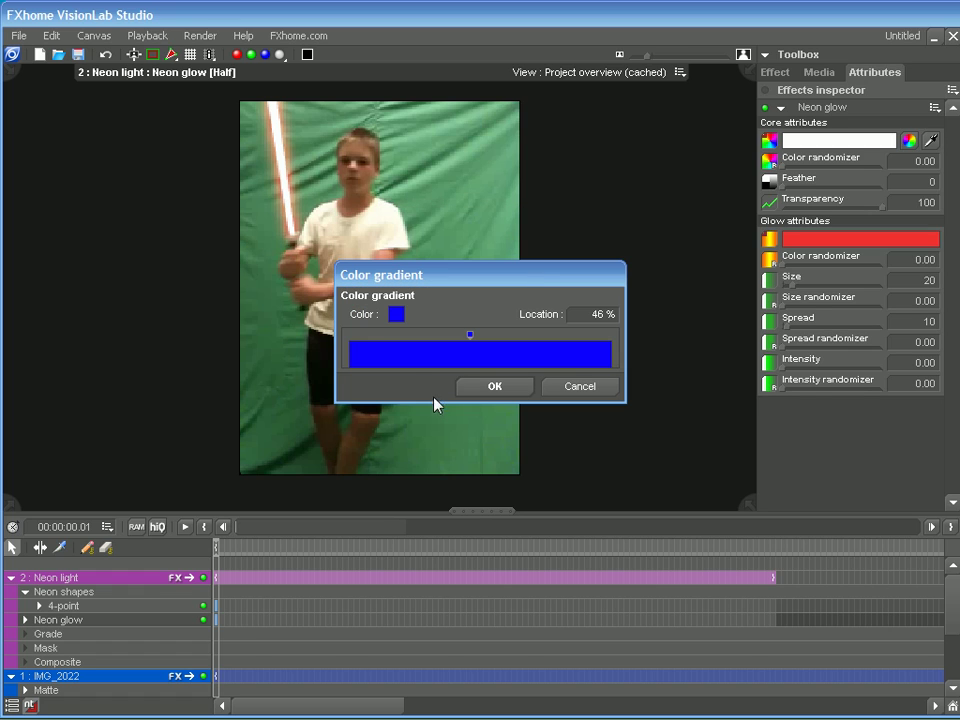
Add a dark blue stop at the gradient's left end
left_click(350, 336)
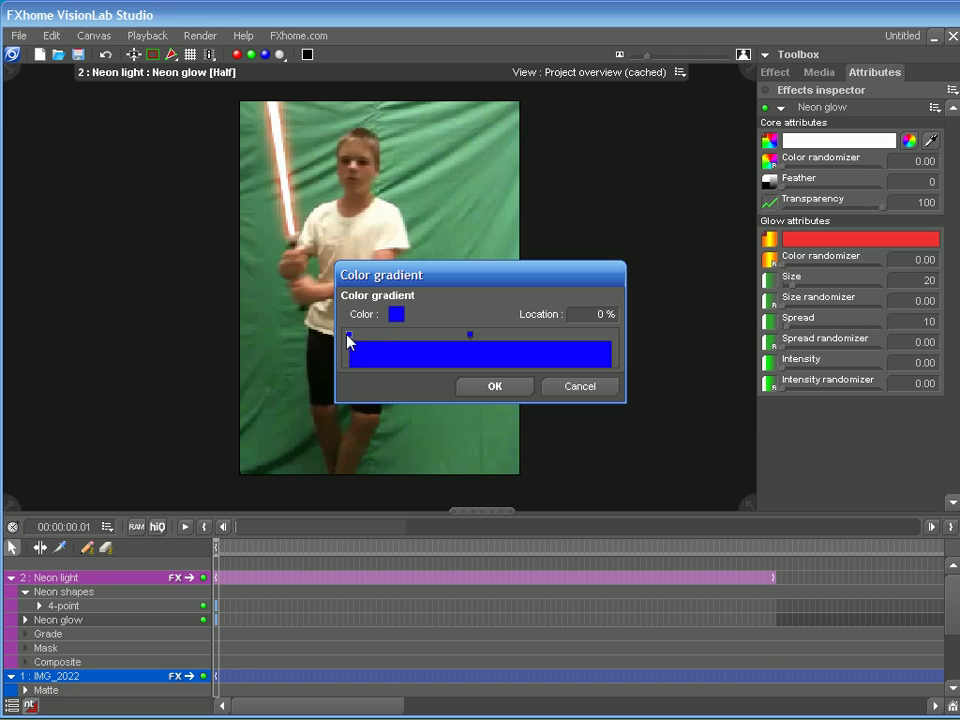
left_click(397, 316)
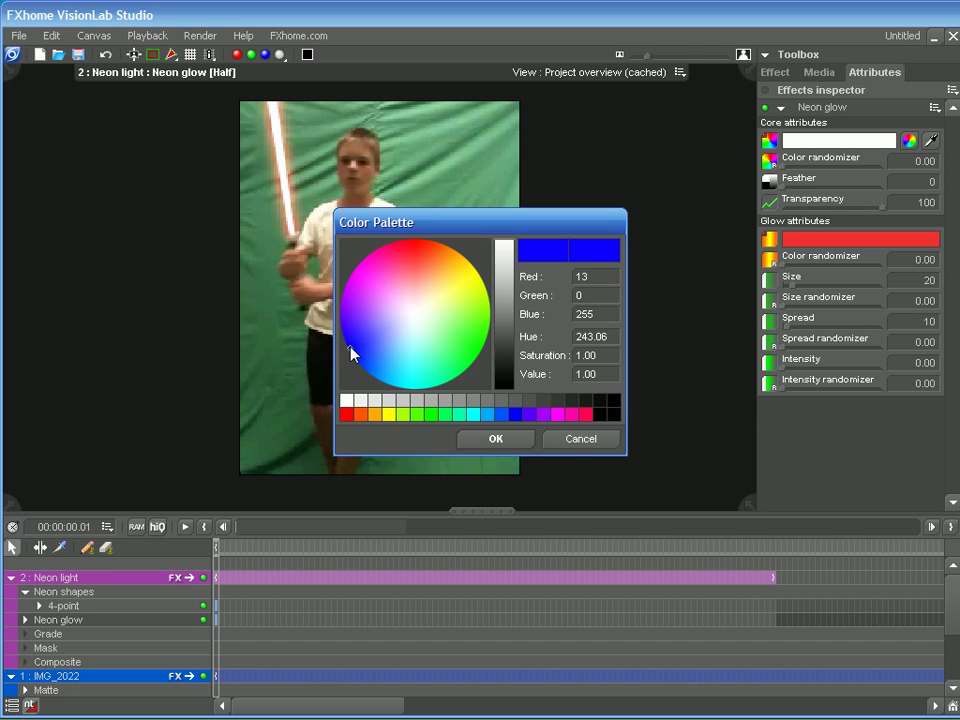
left_click_drag(350, 352, 349, 349)
left_click_drag(504, 243, 508, 296)
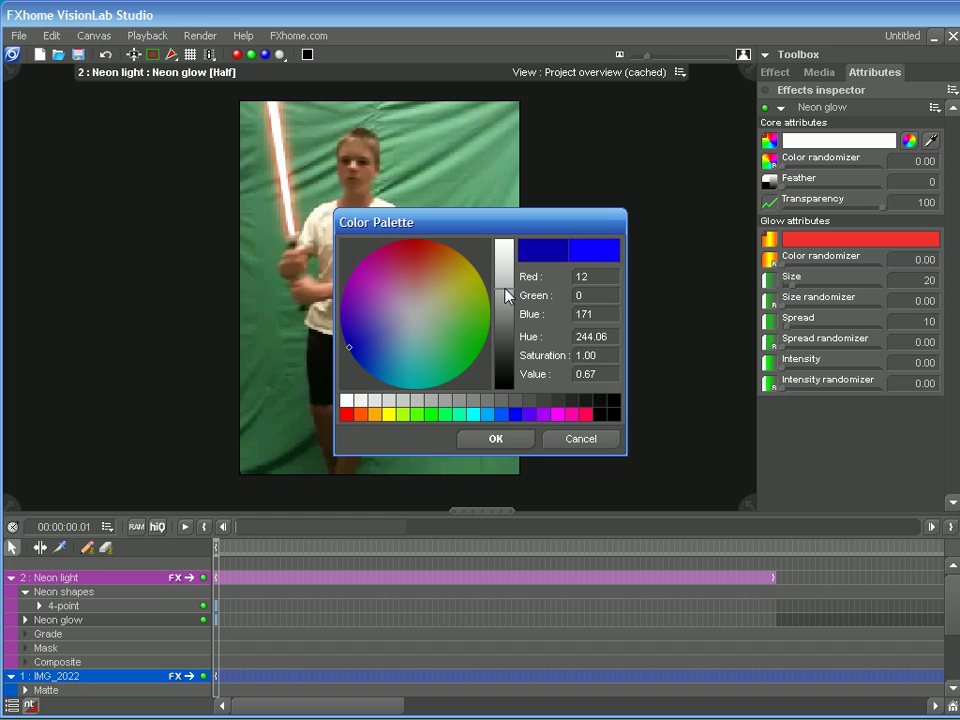
left_click(495, 439)
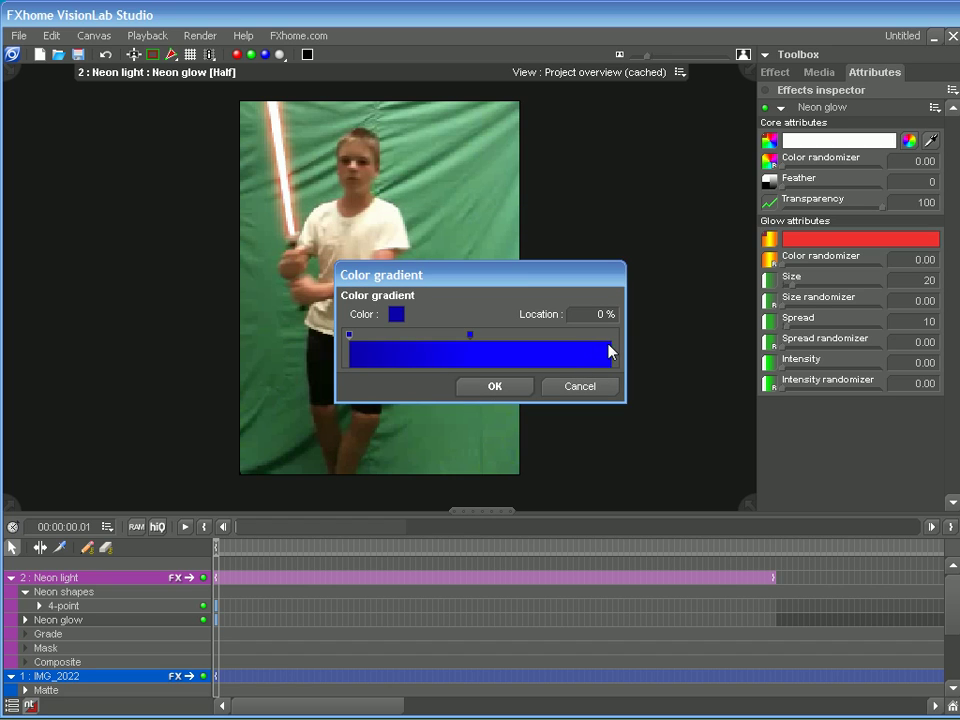
Add a lighter blue stop at the right end and apply the gradient to the glow
left_click(610, 352)
left_click(397, 314)
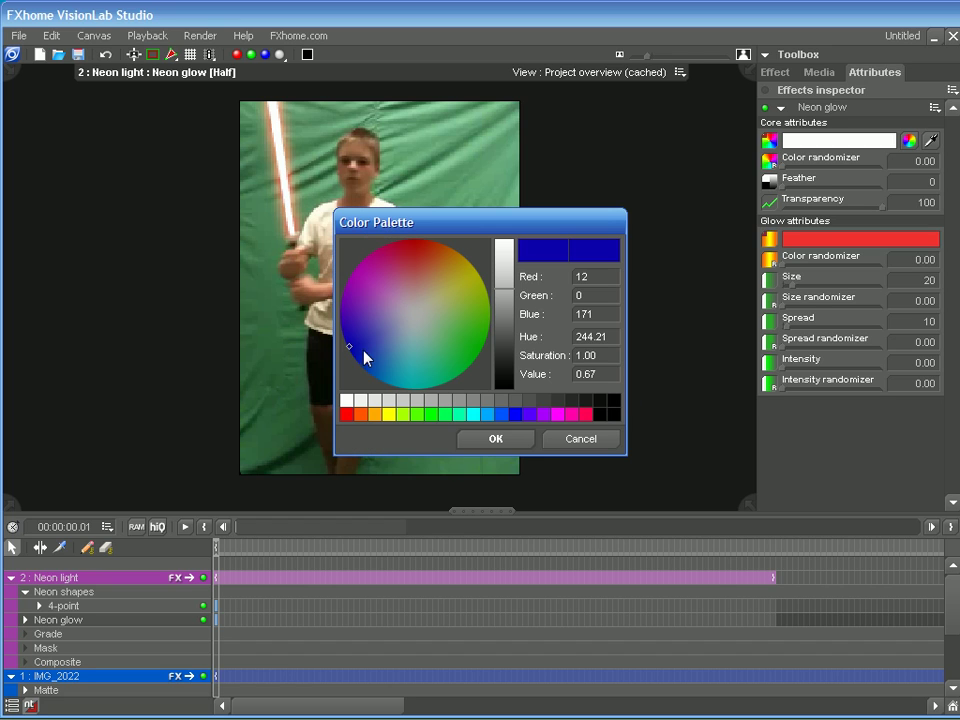
left_click_drag(507, 294, 510, 238)
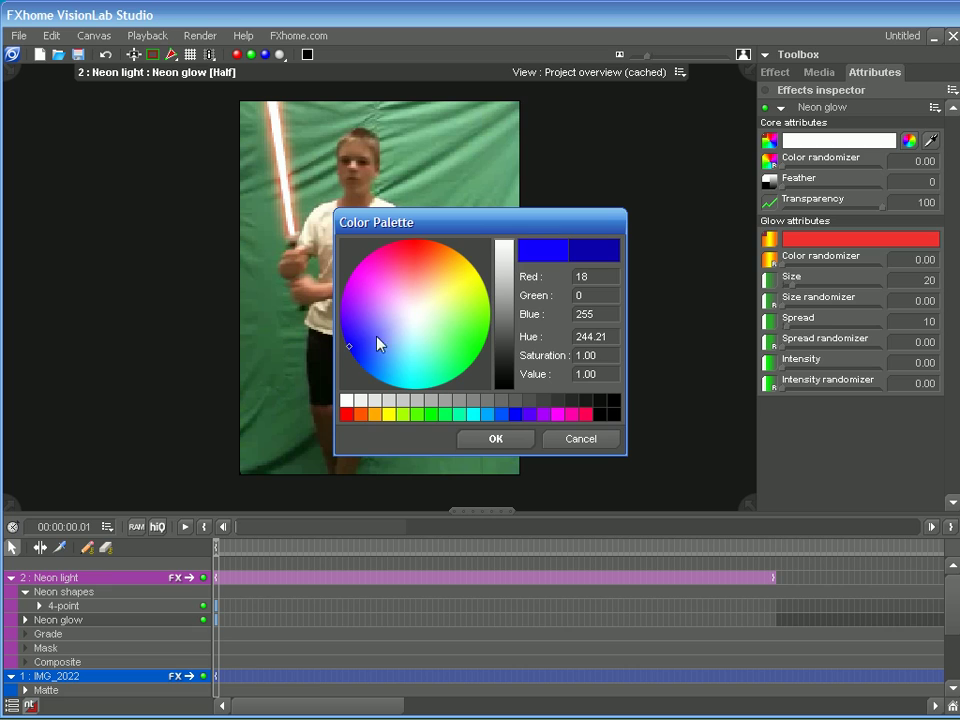
left_click_drag(350, 345, 369, 347)
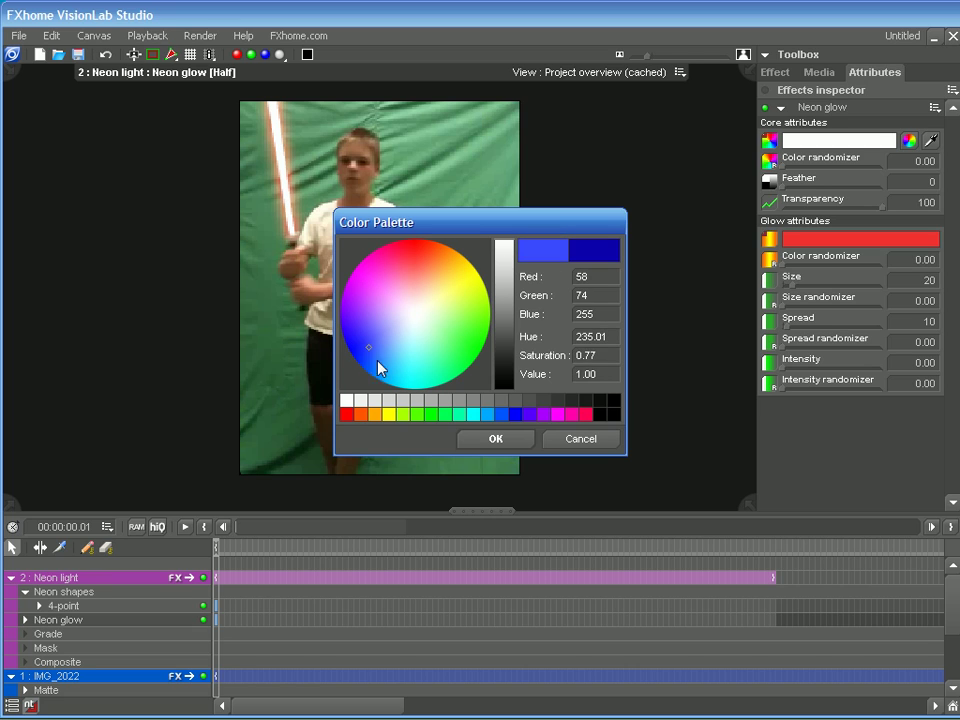
left_click(480, 438)
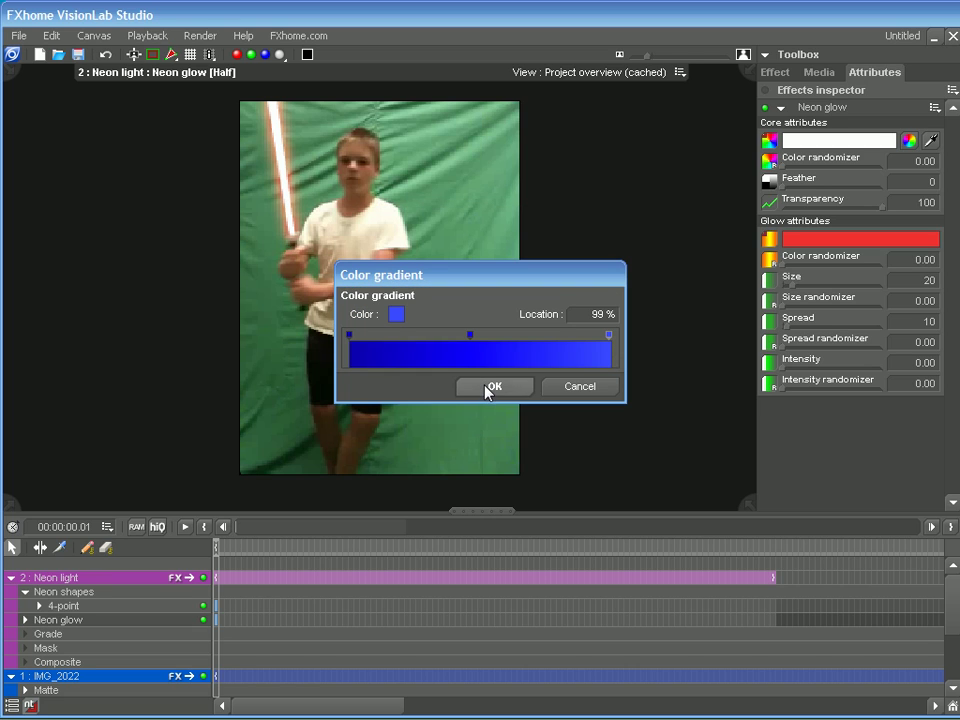
left_click(490, 387)
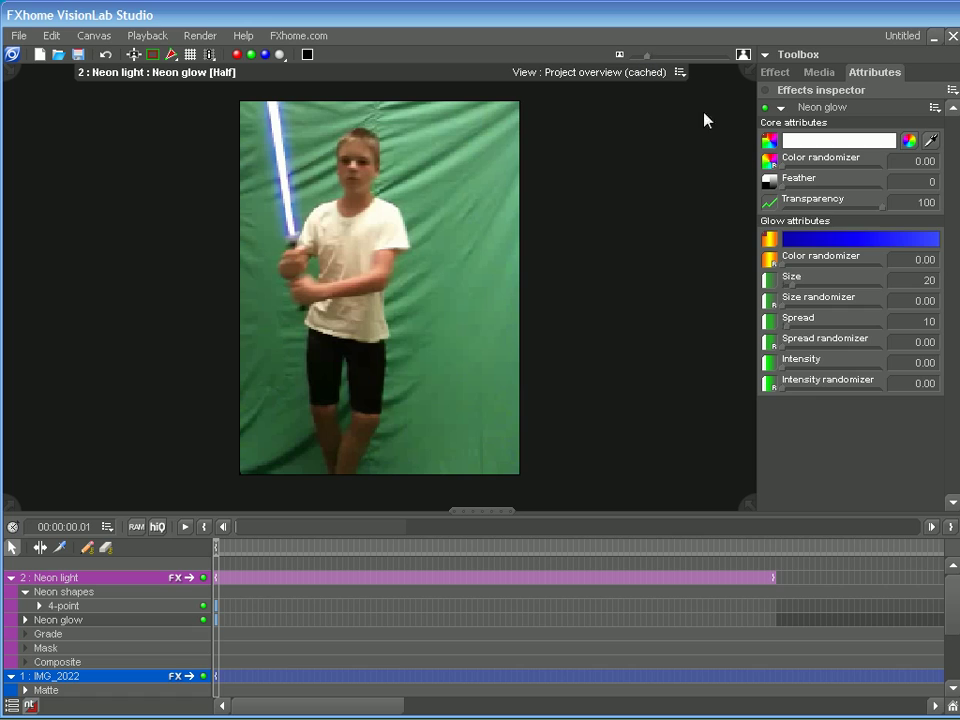
Enlarge the saber's glow to Size 37 and widen its Spread to 22
left_click_drag(792, 289, 796, 288)
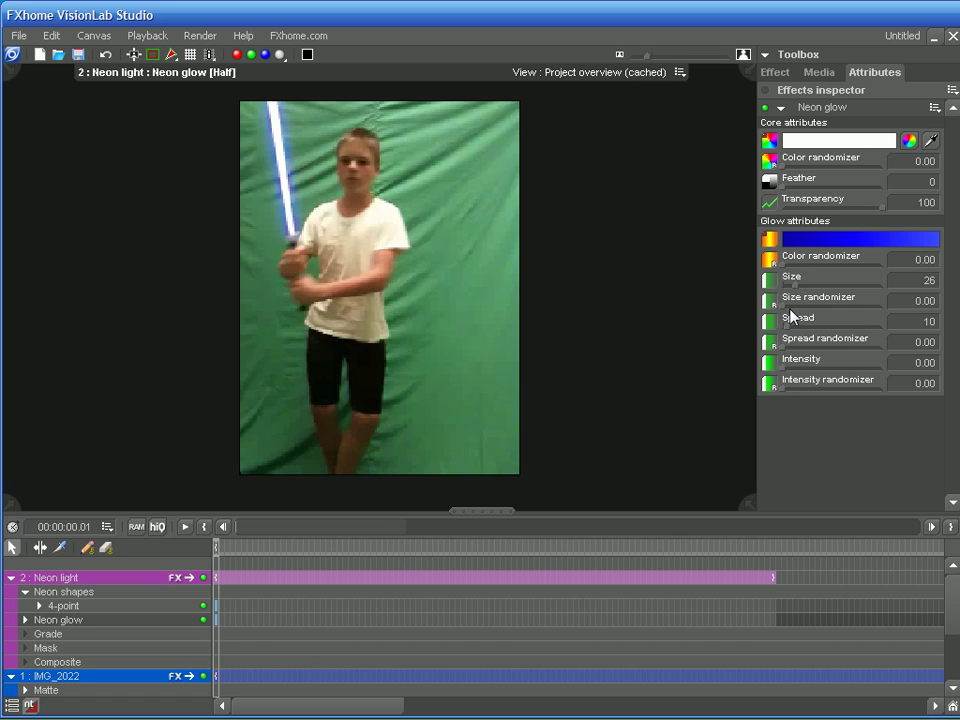
left_click_drag(789, 330, 793, 336)
left_click_drag(795, 291, 800, 292)
left_click_drag(789, 331, 803, 291)
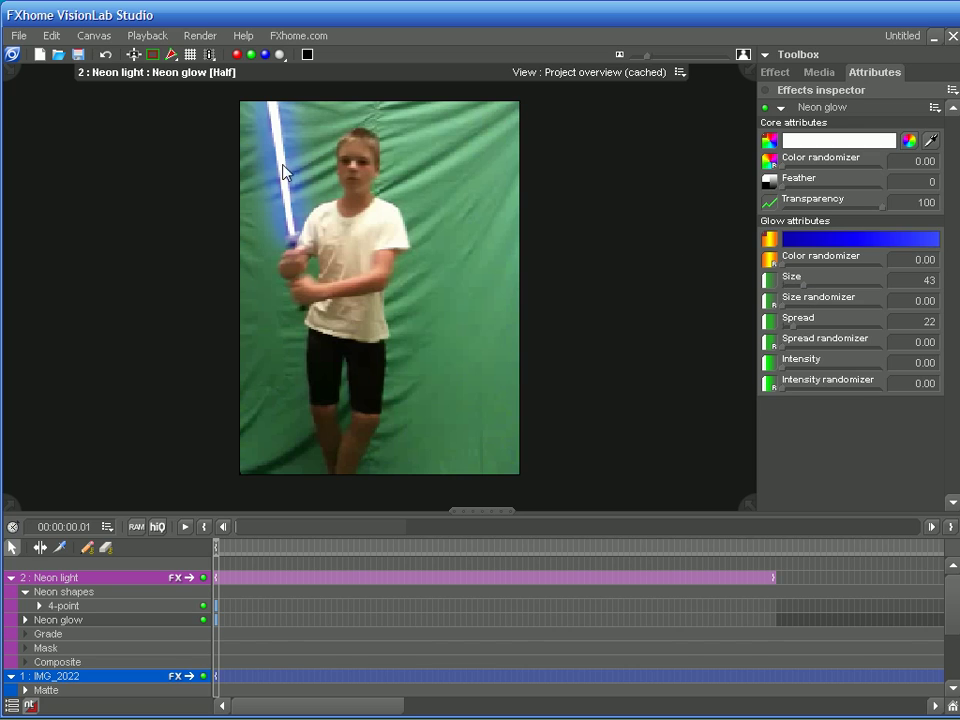
mouse_move(801, 283)
left_mouse_down()
mouse_move(780, 291)
mouse_move(803, 297)
left_mouse_up()
Make the gradient's right-end blue slightly paler and set the neon core Feather to 2
left_click(903, 238)
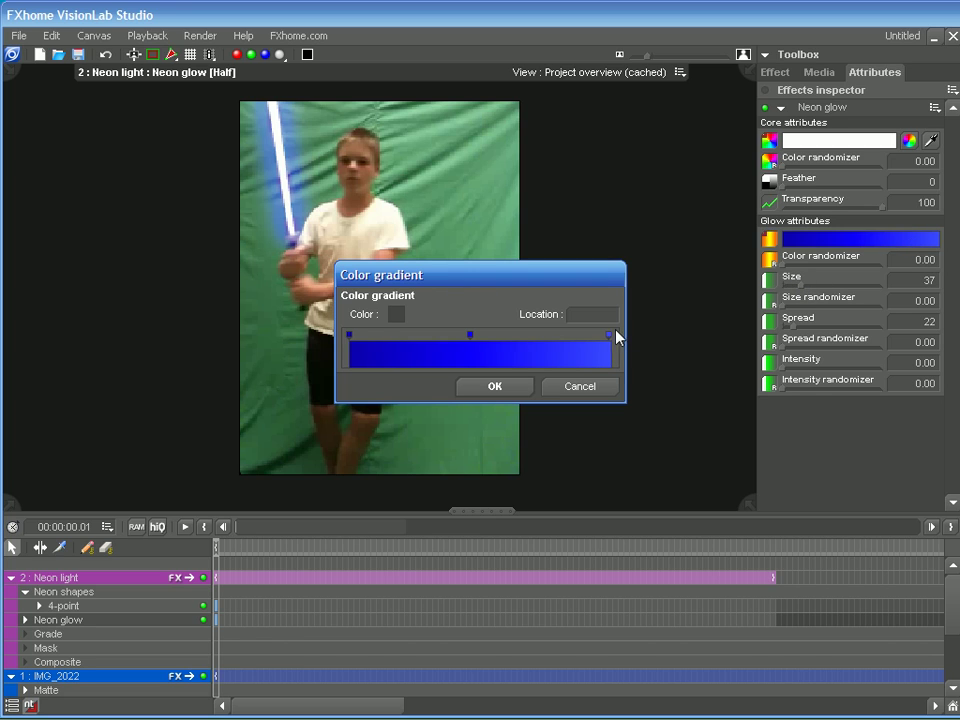
left_click(608, 335)
left_click(397, 315)
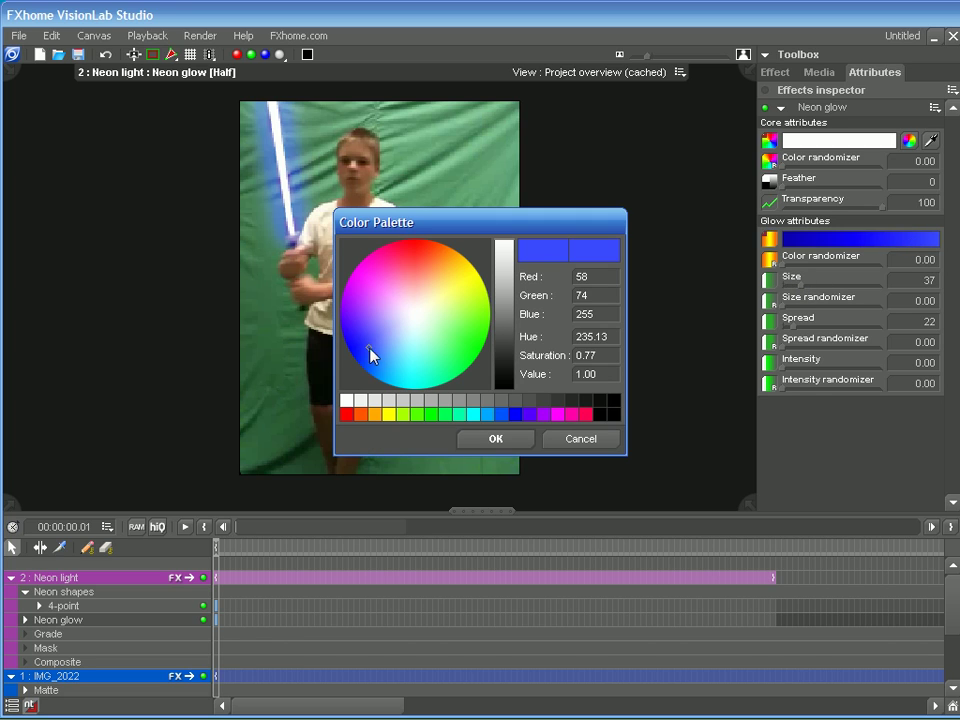
left_click_drag(370, 354, 376, 345)
left_click(474, 435)
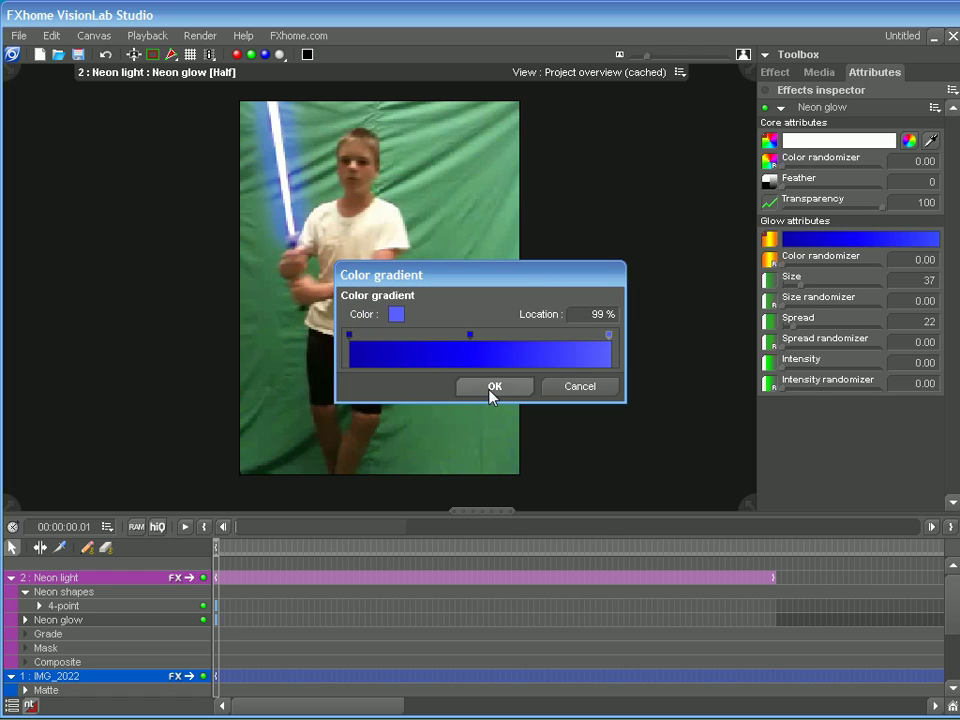
left_click(492, 390)
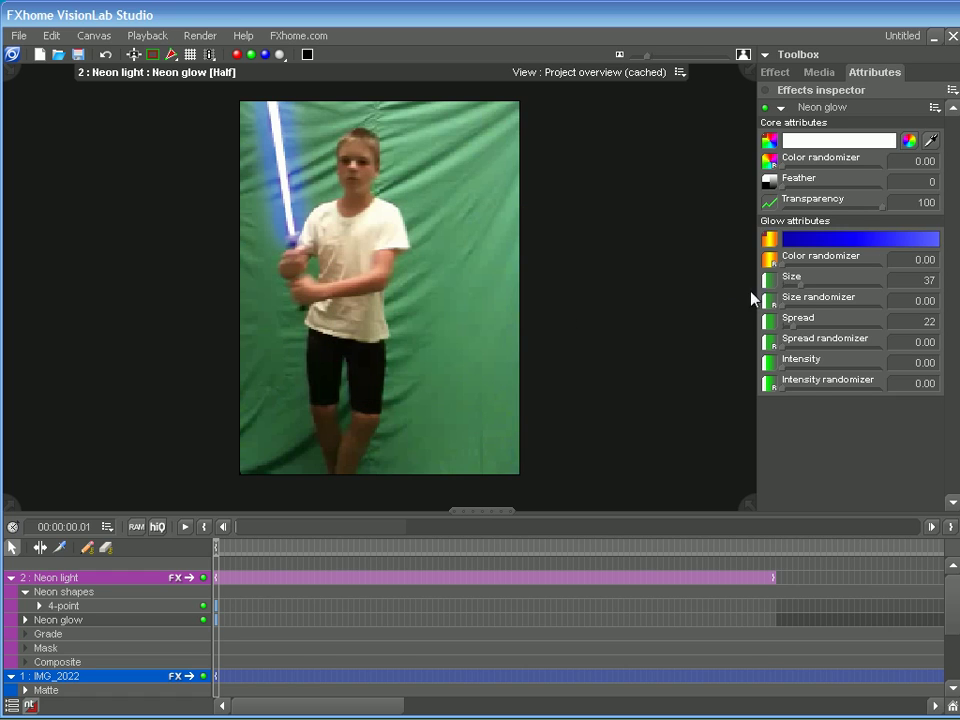
left_click(786, 192)
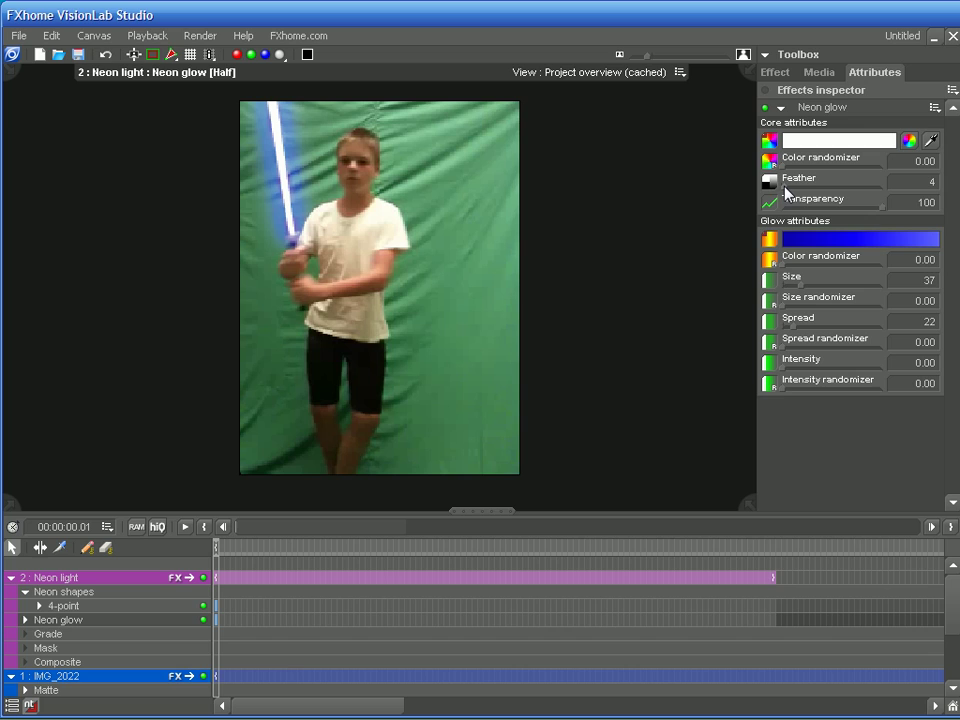
left_click(786, 192)
Select the 4-point blade shape under Neon shapes and move the clip to frame 00:00:00.02
left_click(116, 610)
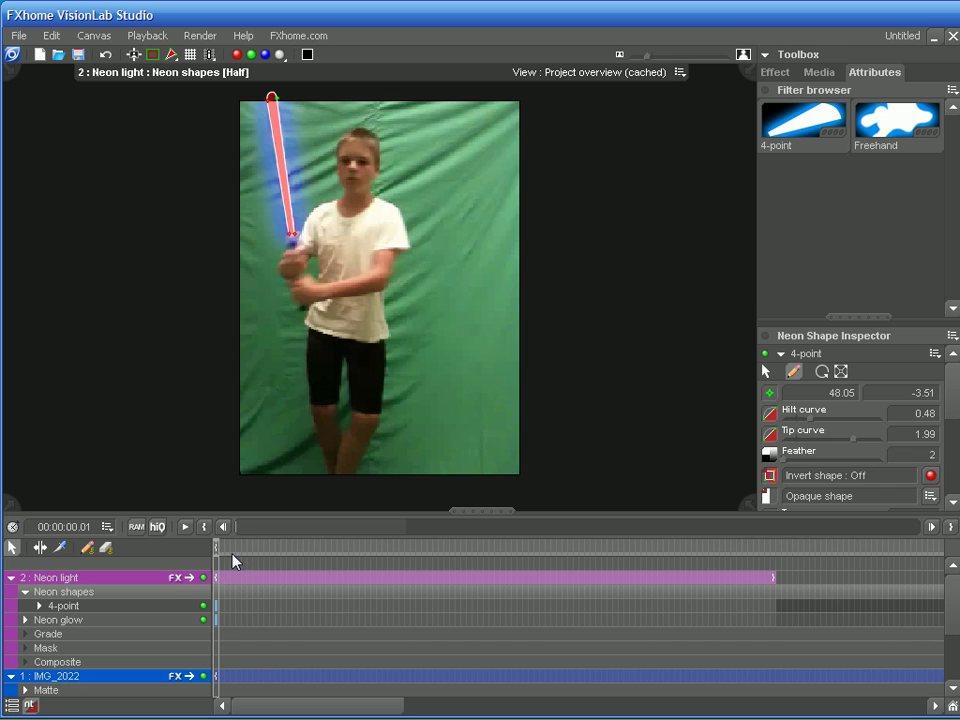
left_click(931, 528)
left_click(223, 527)
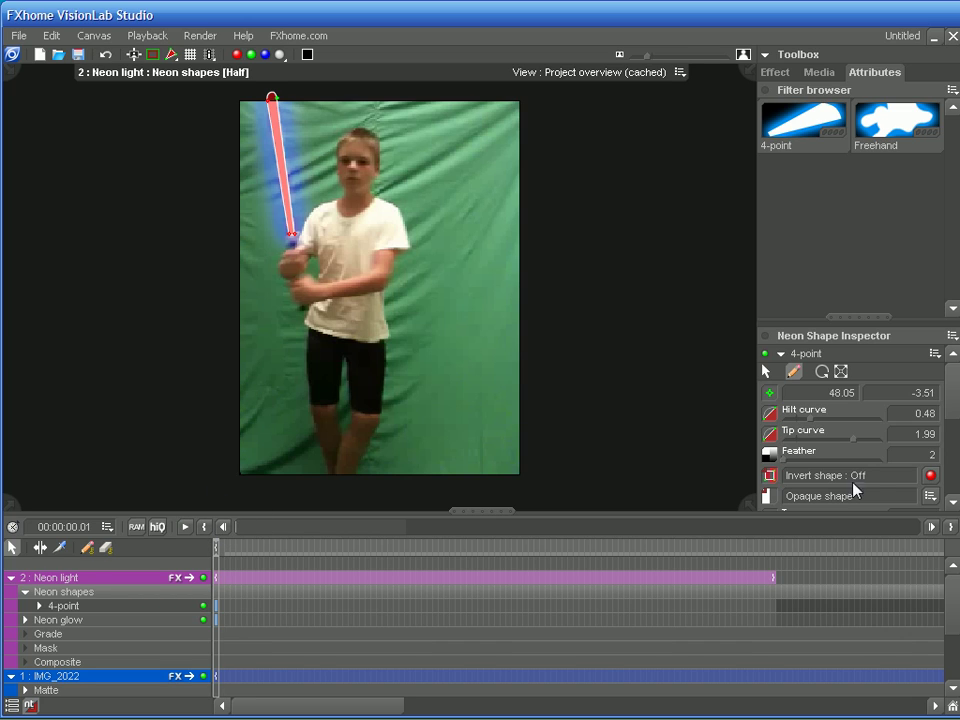
left_click(929, 527)
left_click(223, 527)
left_click(930, 527)
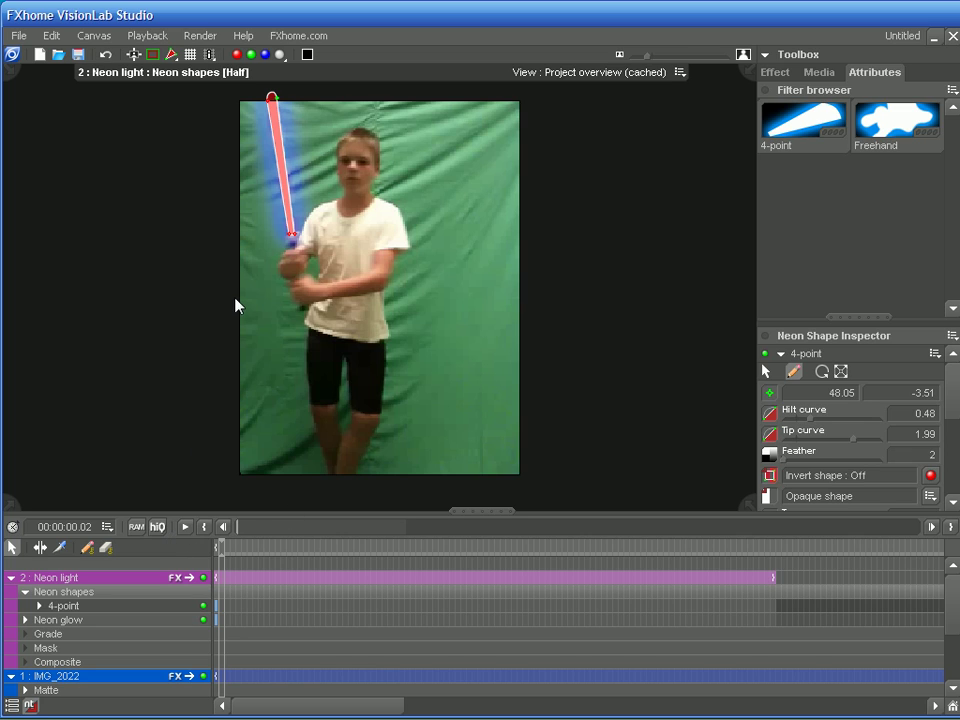
At frame 03, align the 4-point blade and its tip with the stick, with Neon glow hidden
left_click(932, 532)
left_click_drag(283, 183, 278, 185)
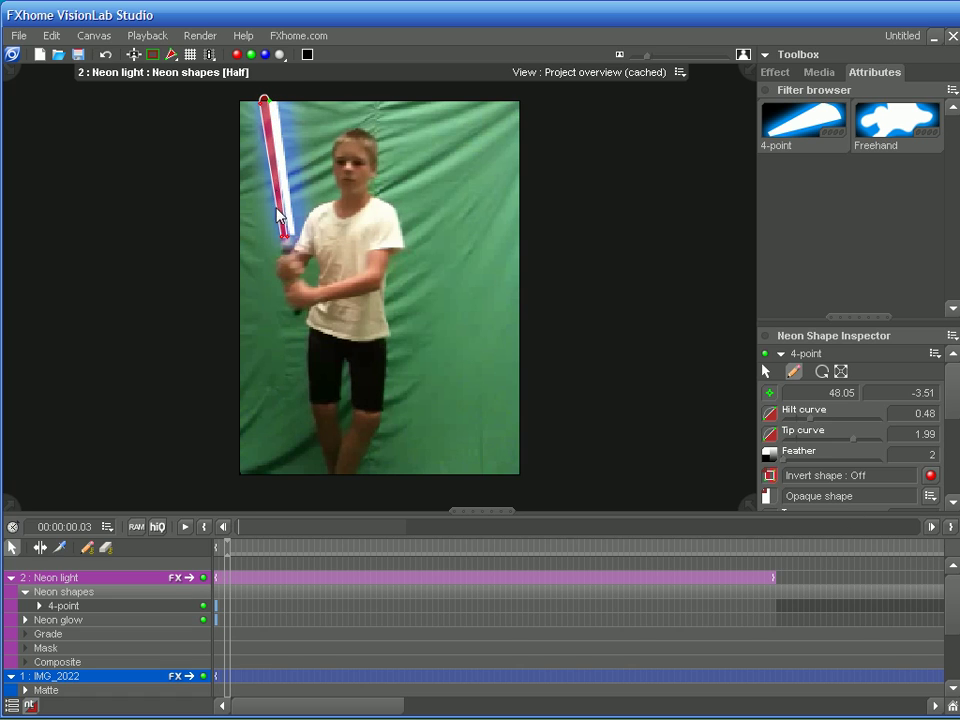
left_click_drag(285, 237, 282, 236)
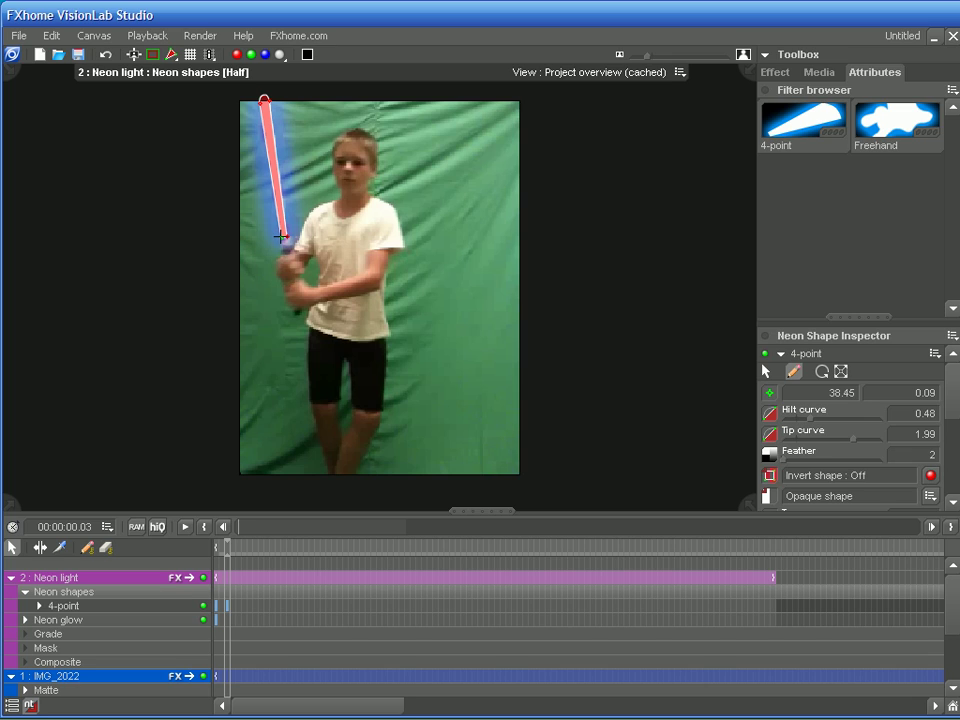
left_click(263, 101)
left_click(268, 101)
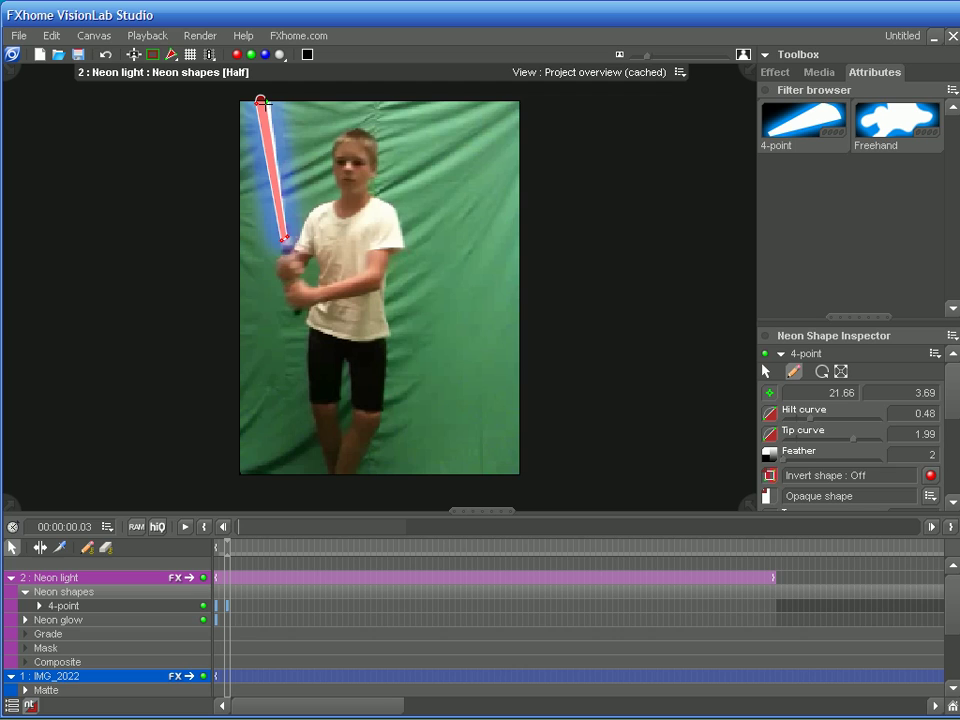
left_click_drag(261, 100, 260, 101)
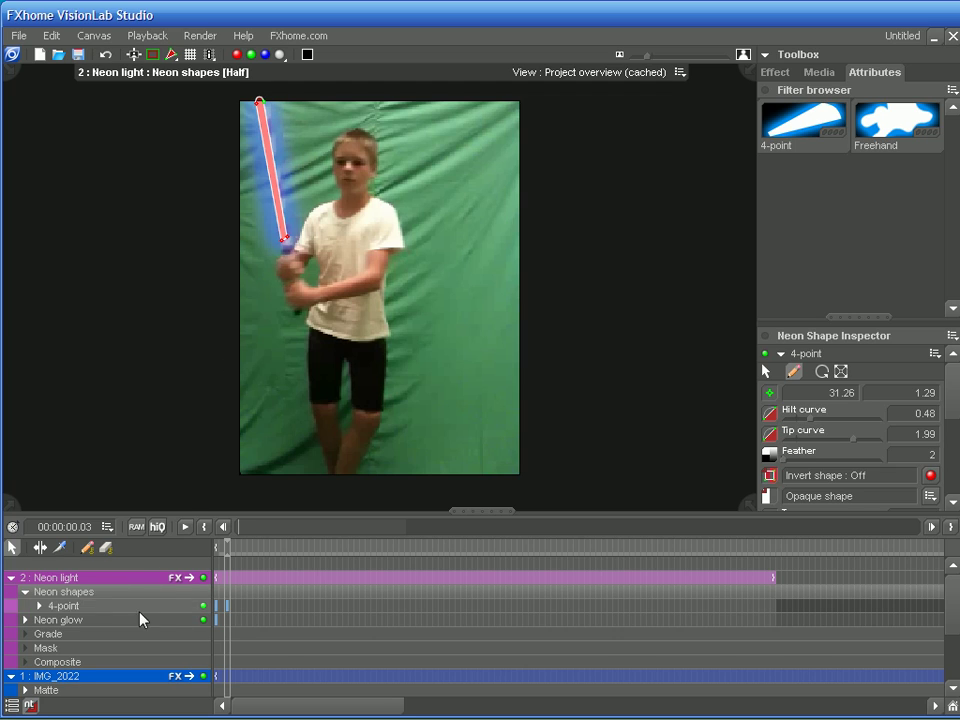
left_click(204, 620)
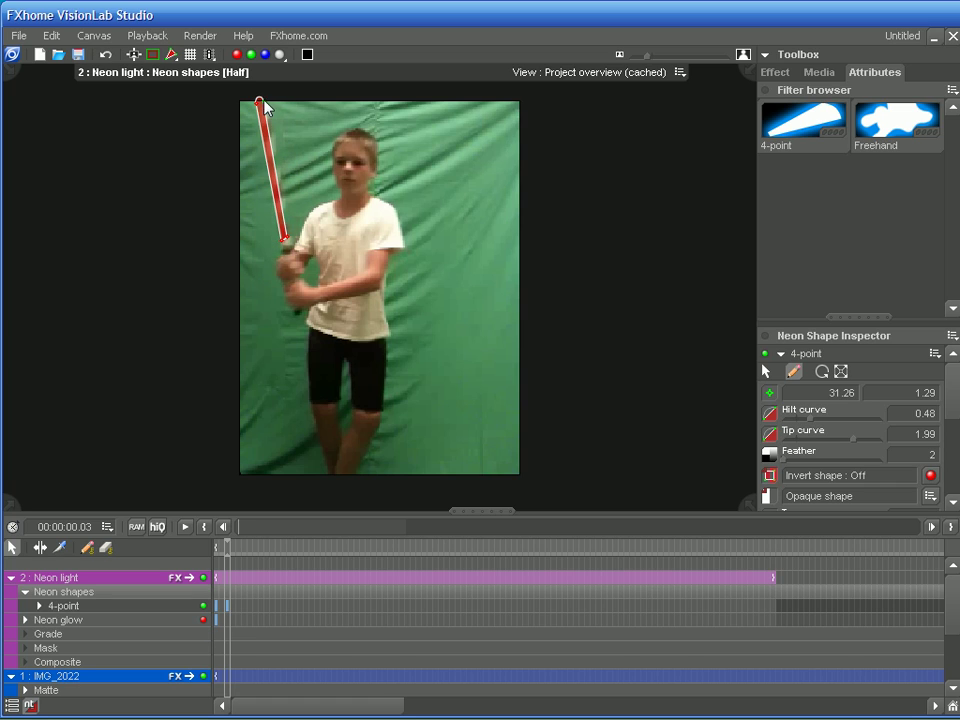
left_click_drag(261, 100, 262, 102)
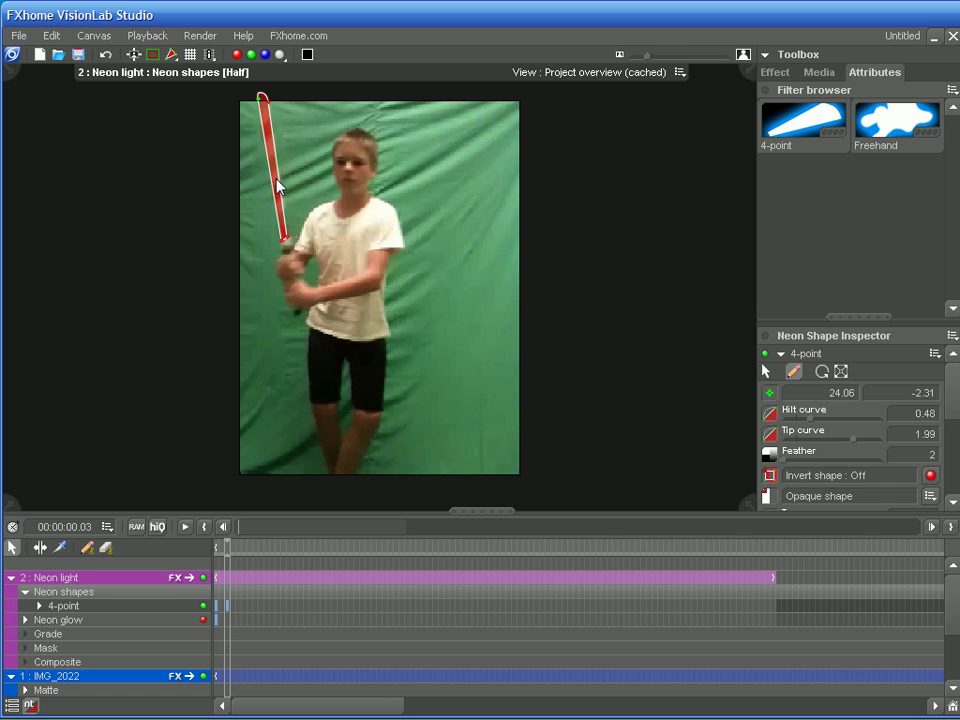
Step back and forth through frames 01–03 to check the blade tracks the stick
left_click(225, 528)
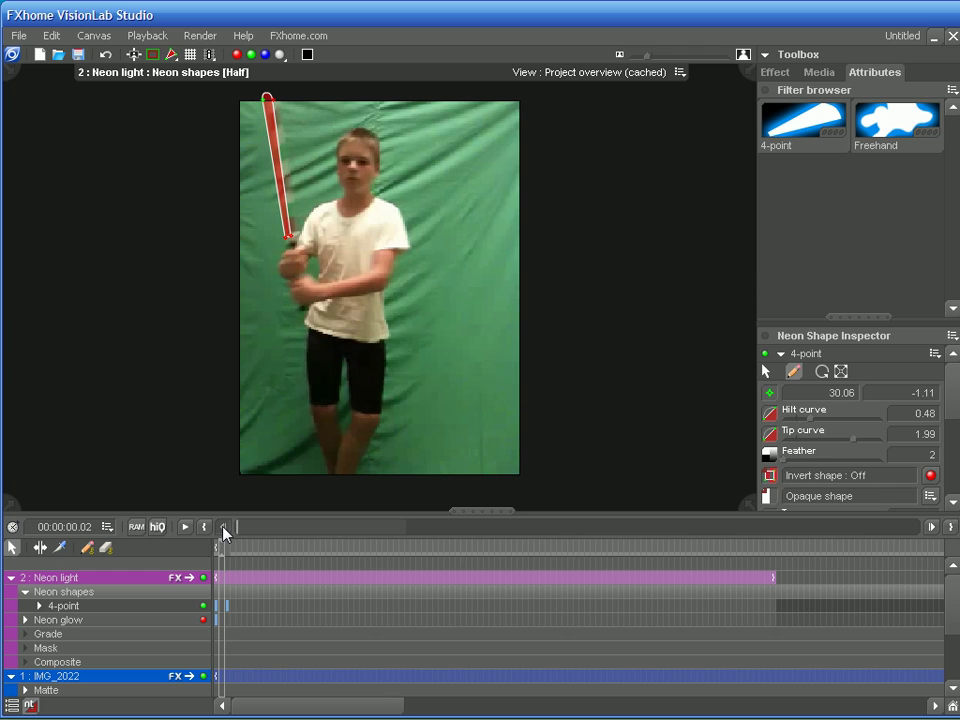
left_click(225, 528)
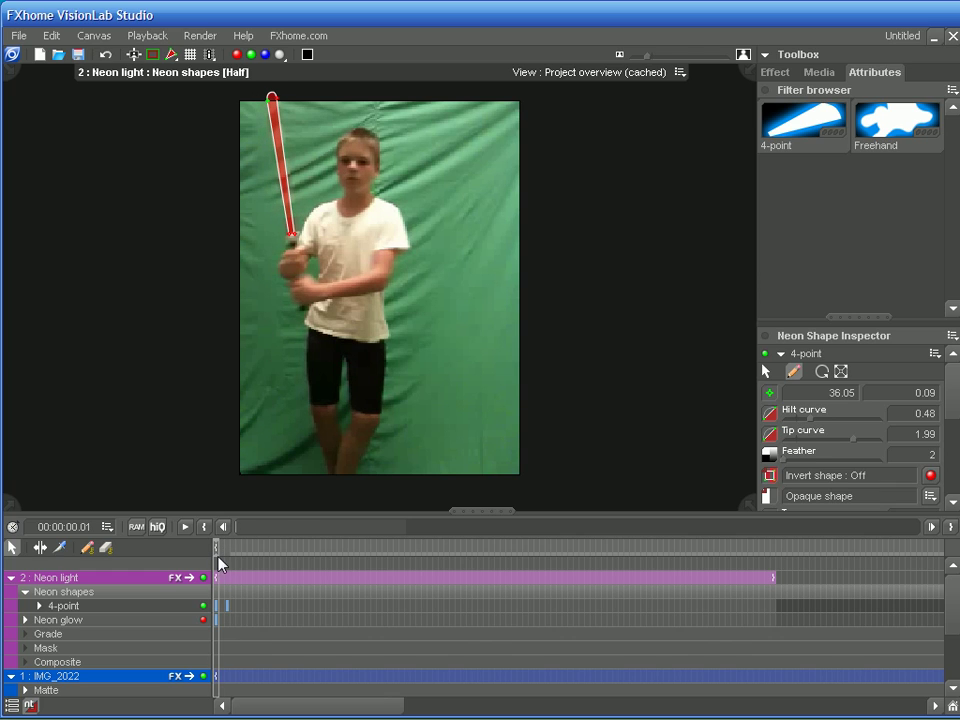
left_click(931, 527)
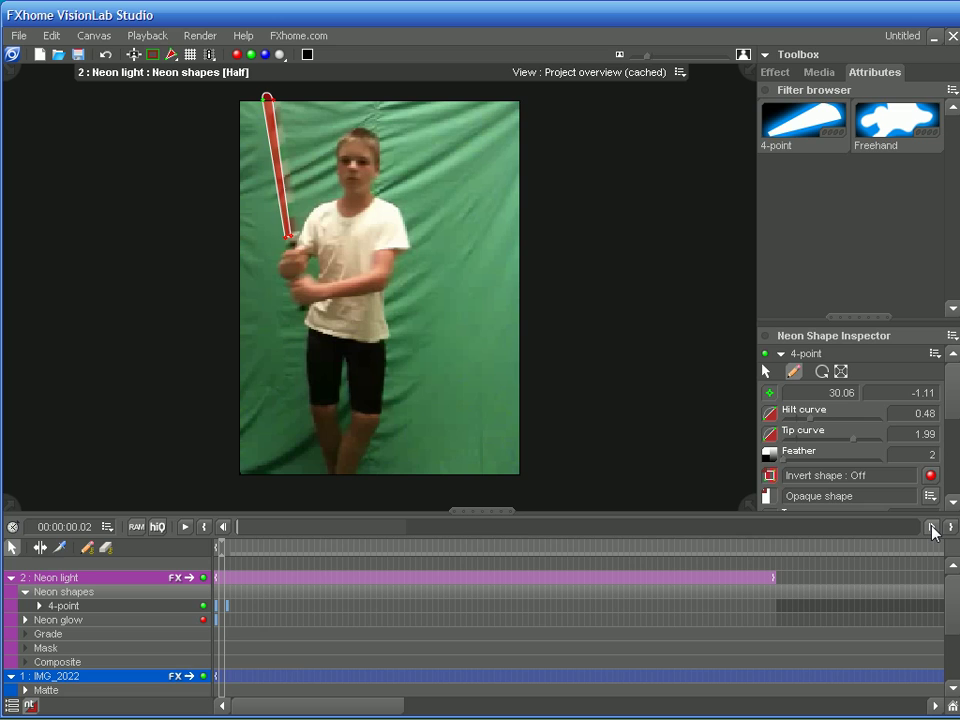
left_click(931, 527)
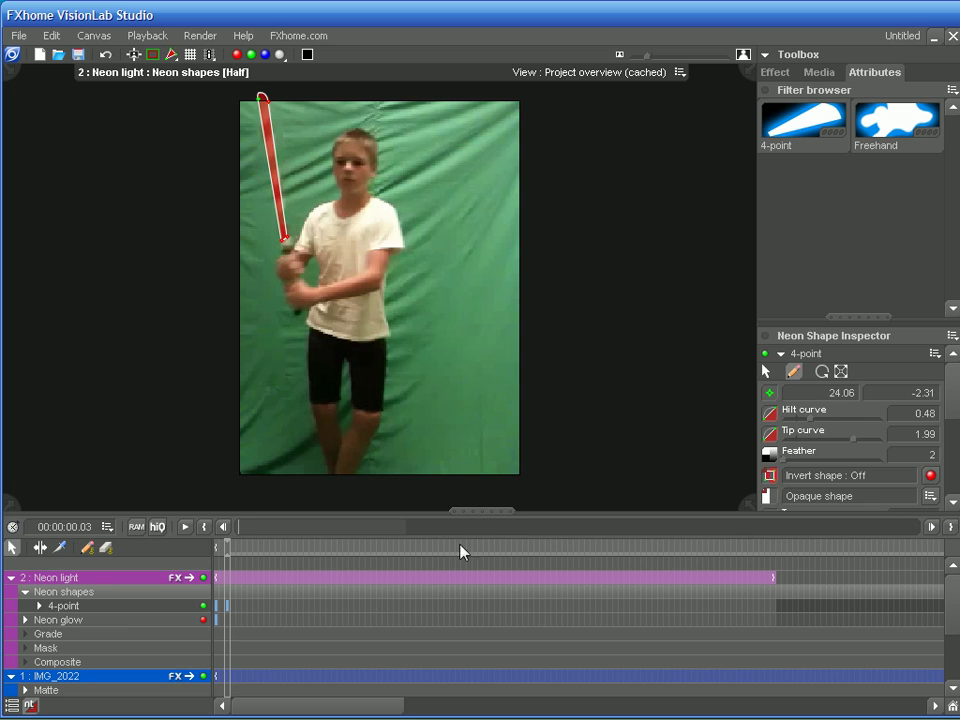
left_click(225, 528)
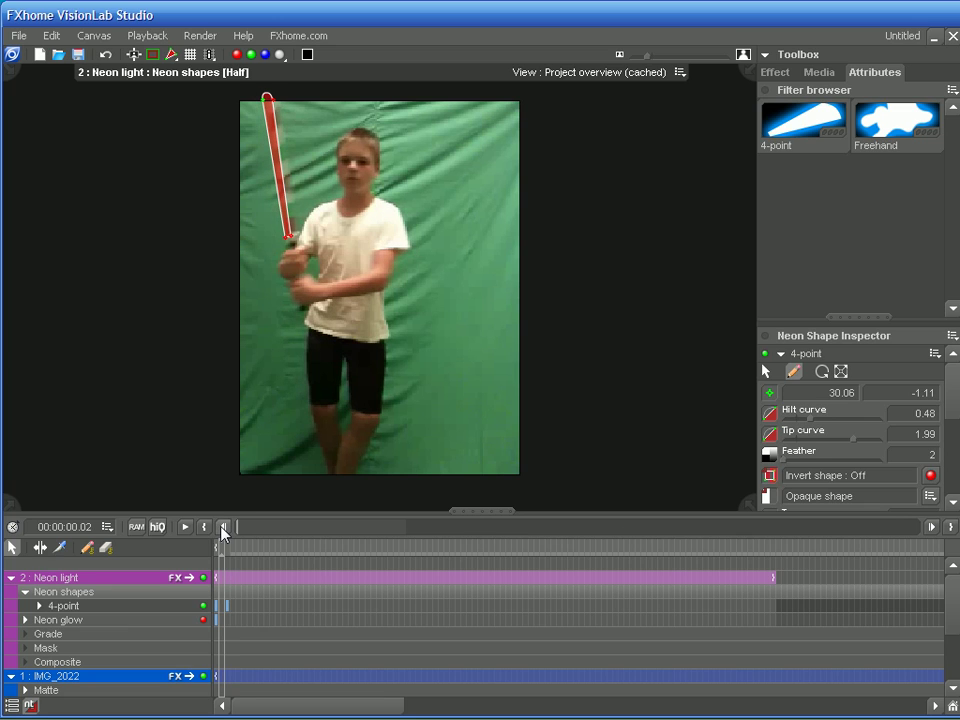
left_click(224, 527)
left_click(931, 527)
left_click(931, 527)
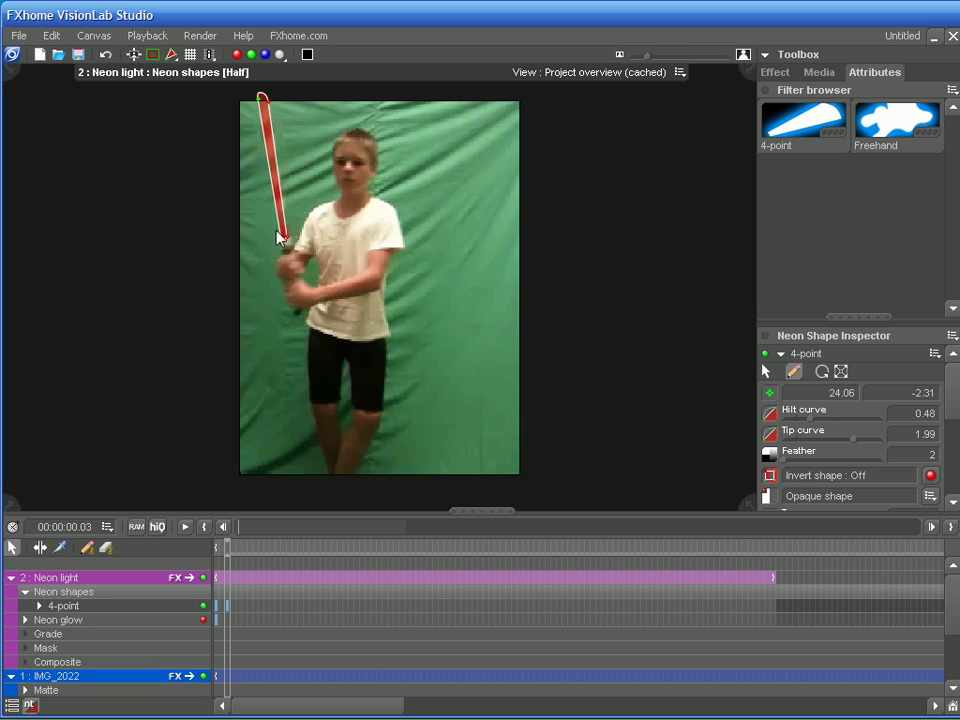
Re-enable Neon glow, deselect the blade point, and list the Optics presets
left_click(204, 621)
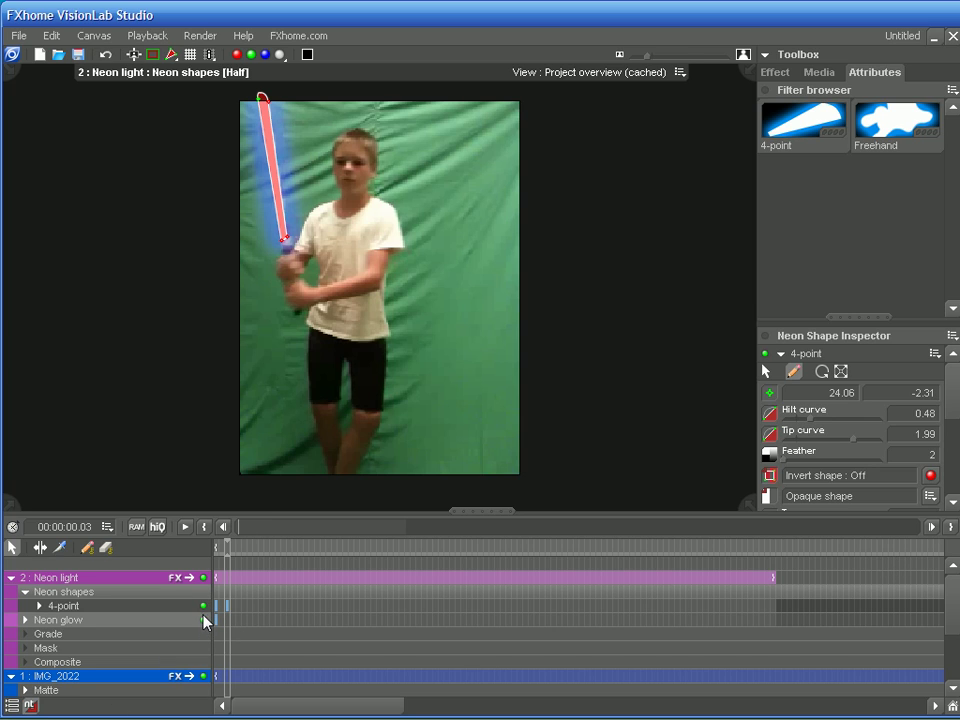
left_click(390, 435)
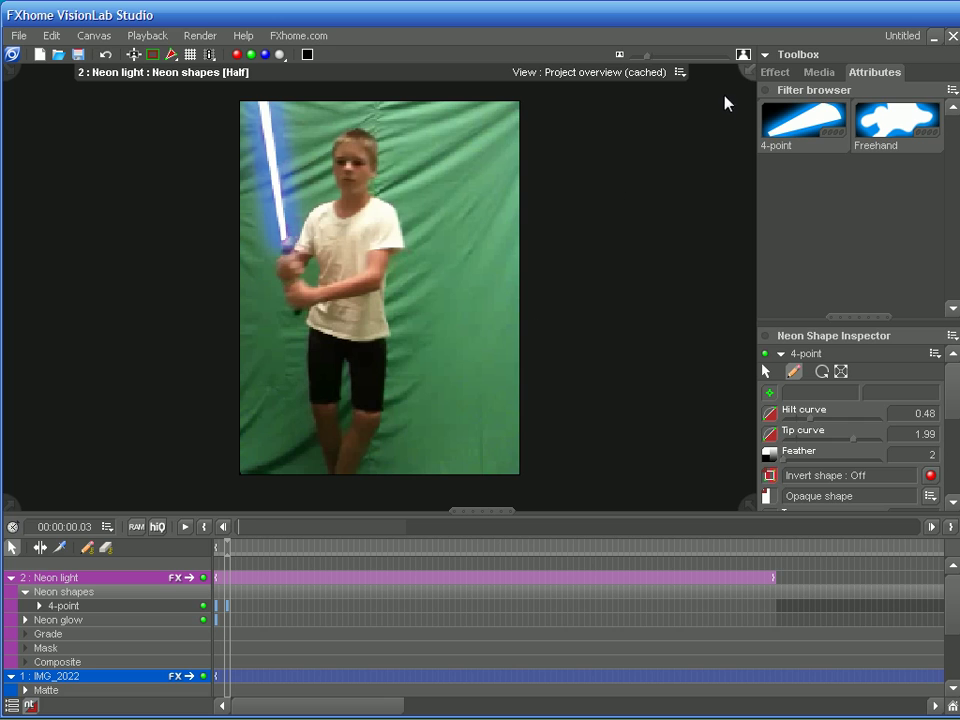
left_click(775, 73)
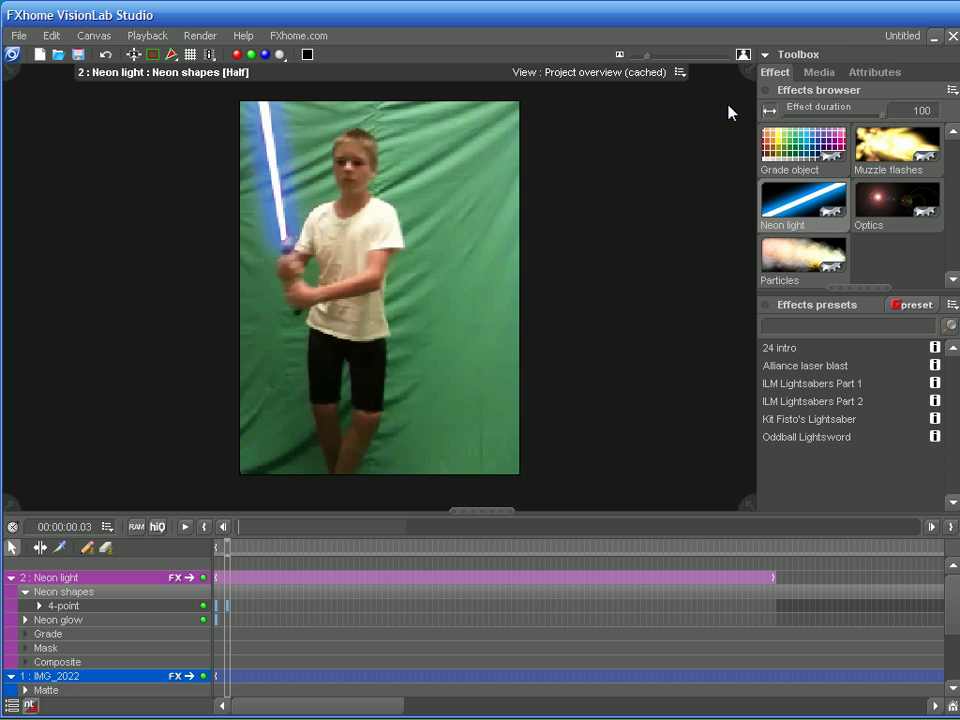
left_click(895, 215)
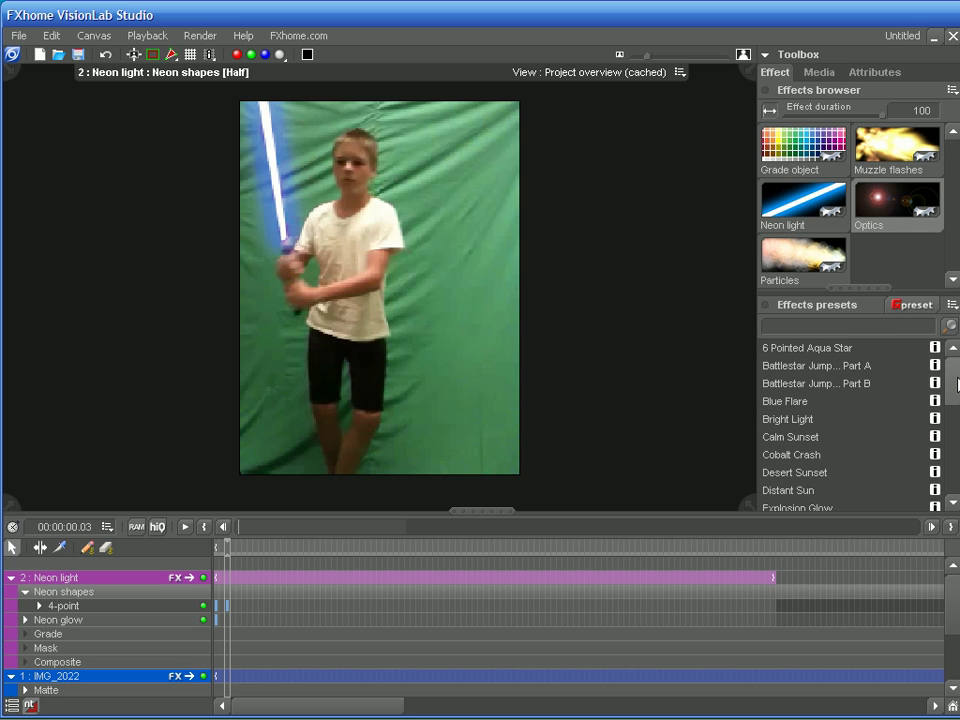
Drag the Battlestar Jump Part B flare preset onto the viewer as track 3
mouse_move(957, 385)
left_mouse_down()
mouse_move(957, 468)
mouse_move(957, 370)
left_mouse_up()
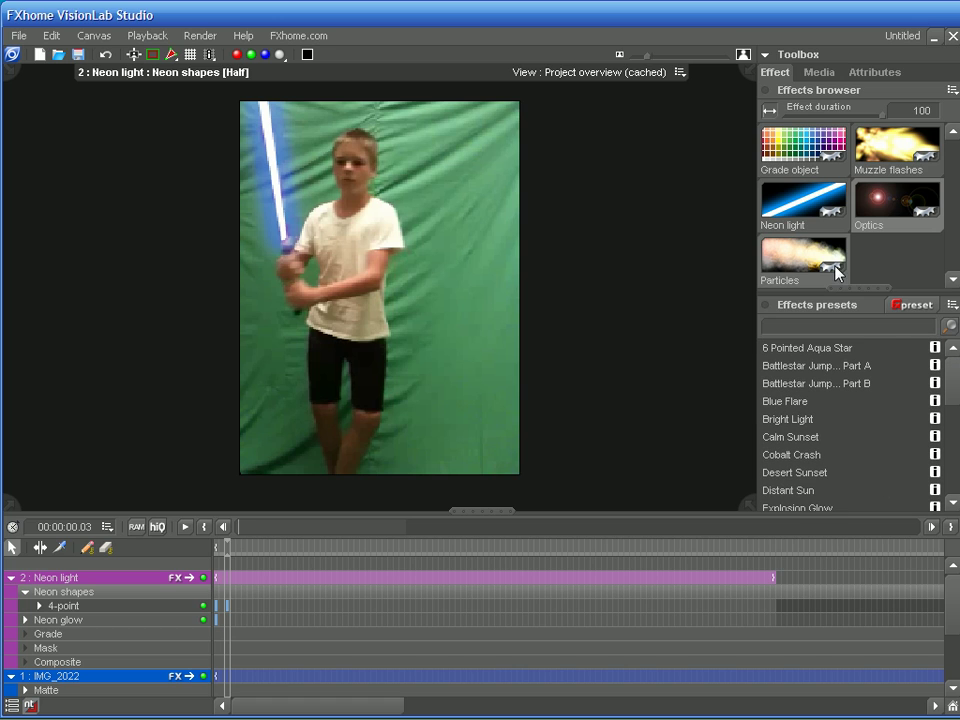
scroll(846, 421, "down", 1)
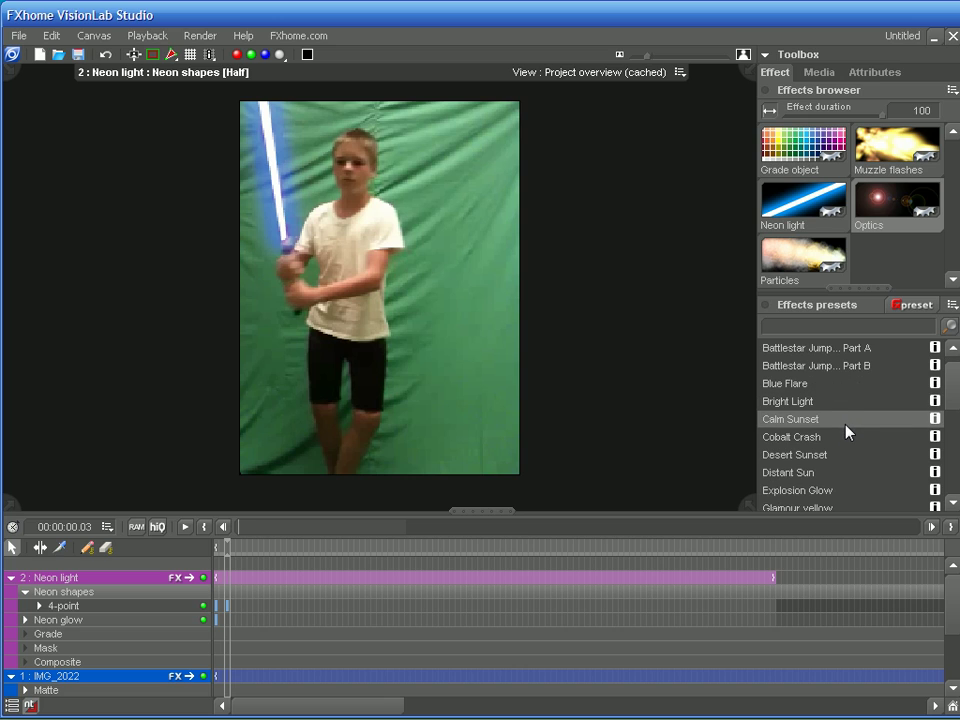
scroll(846, 432, "down", 3)
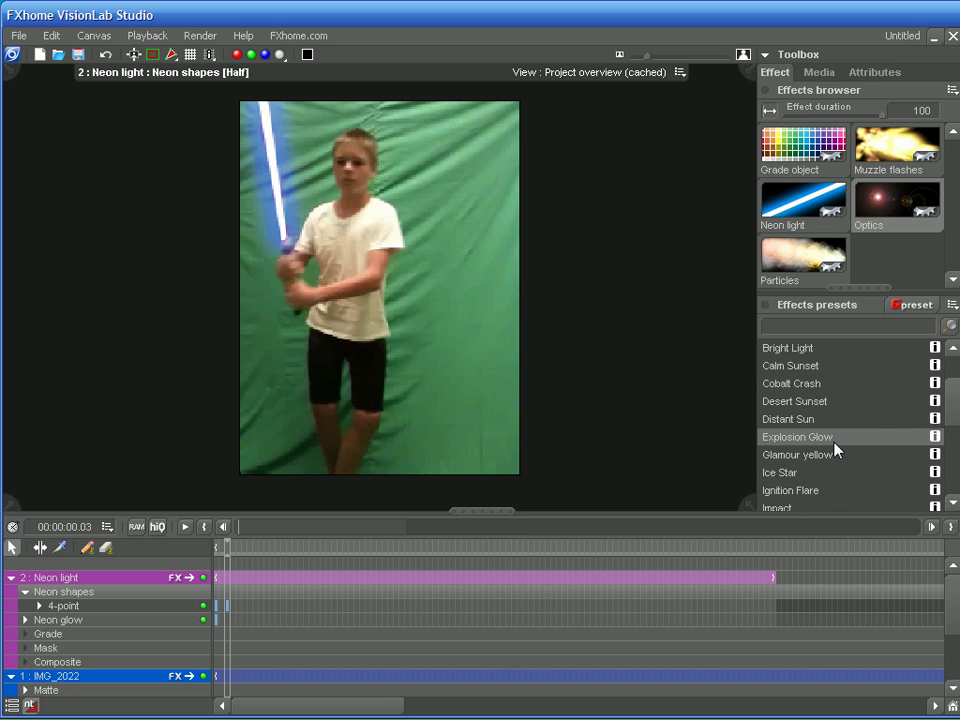
scroll(836, 449, "up", 4)
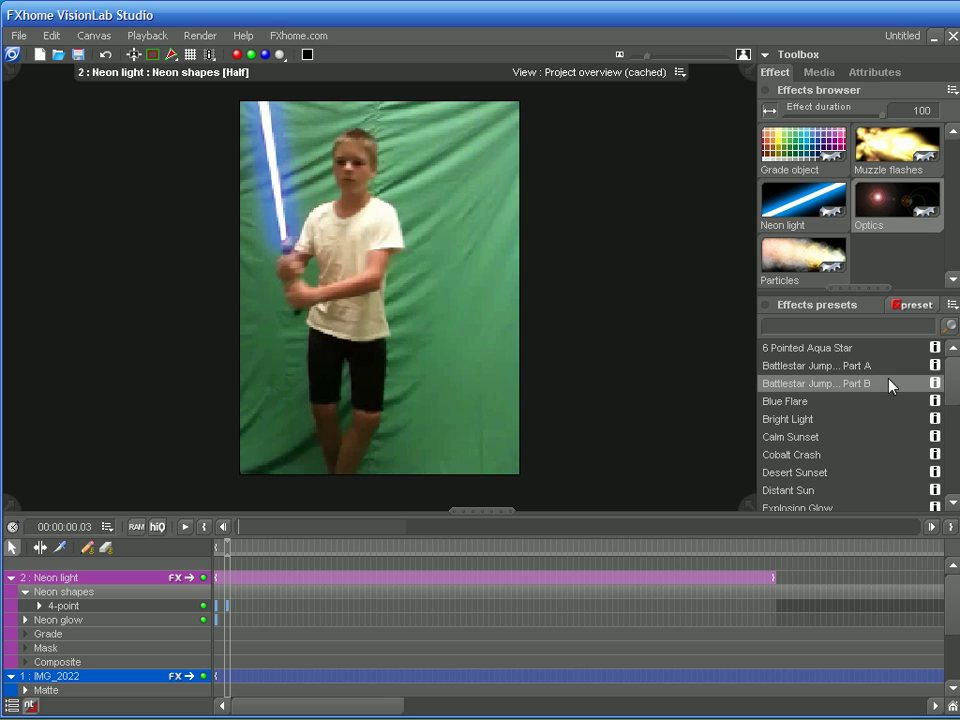
left_click_drag(809, 385, 512, 316)
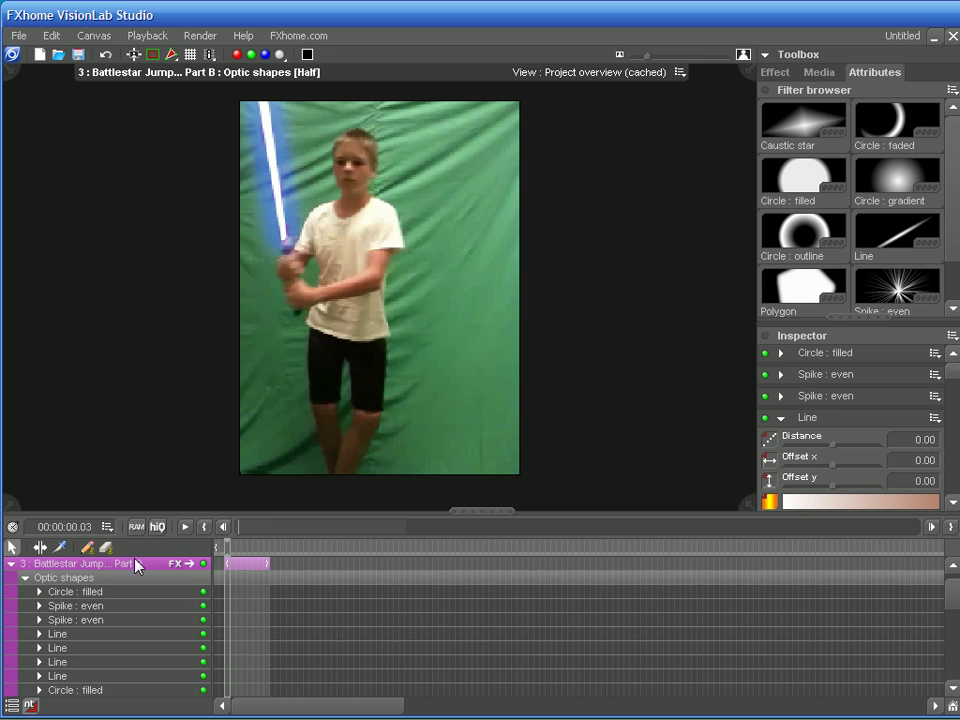
In the Optic movement properties, place the flare on the lightsaber blade's tip
scroll(108, 667, "down", 1)
scroll(112, 668, "down", 1)
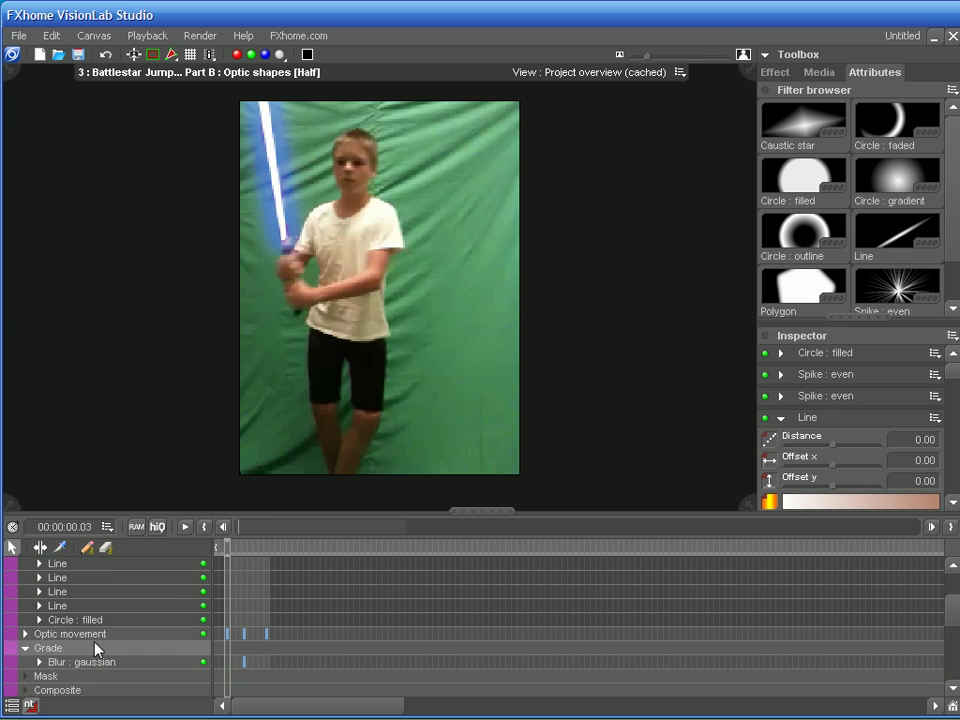
left_click(94, 637)
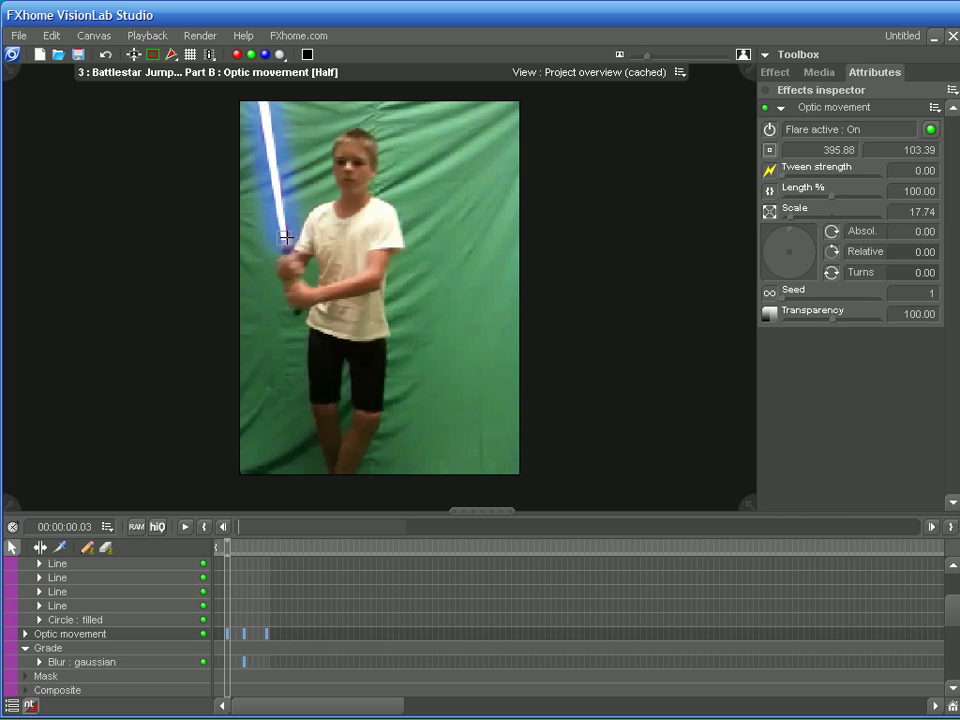
left_click(277, 163)
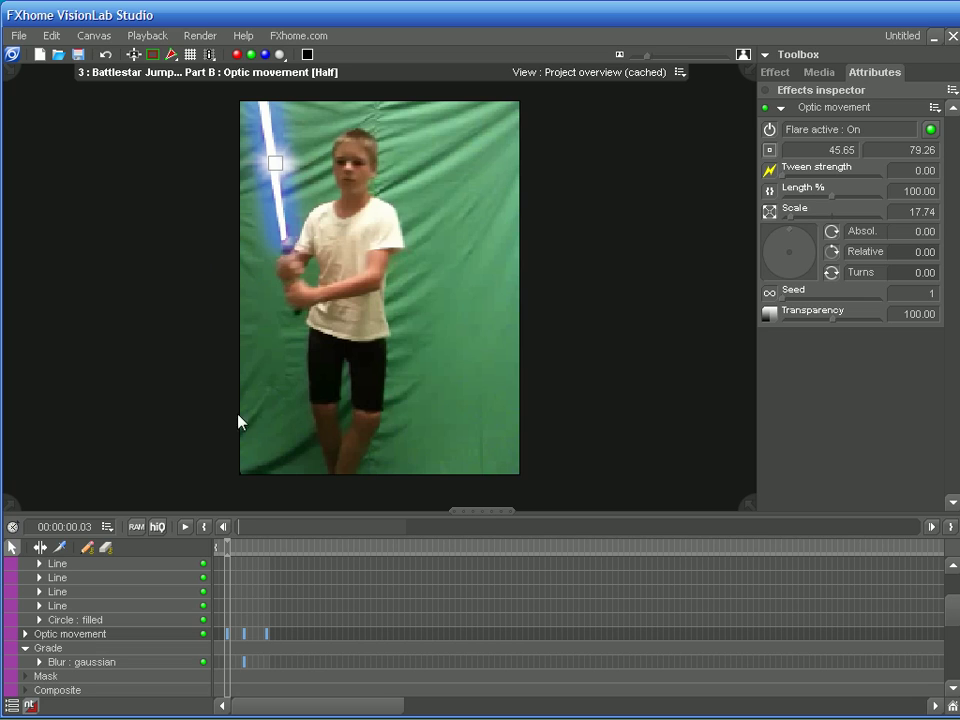
Step through the opening frames to check the flare, returning to frame 03
left_click(931, 528)
left_click(931, 528)
left_click(931, 528)
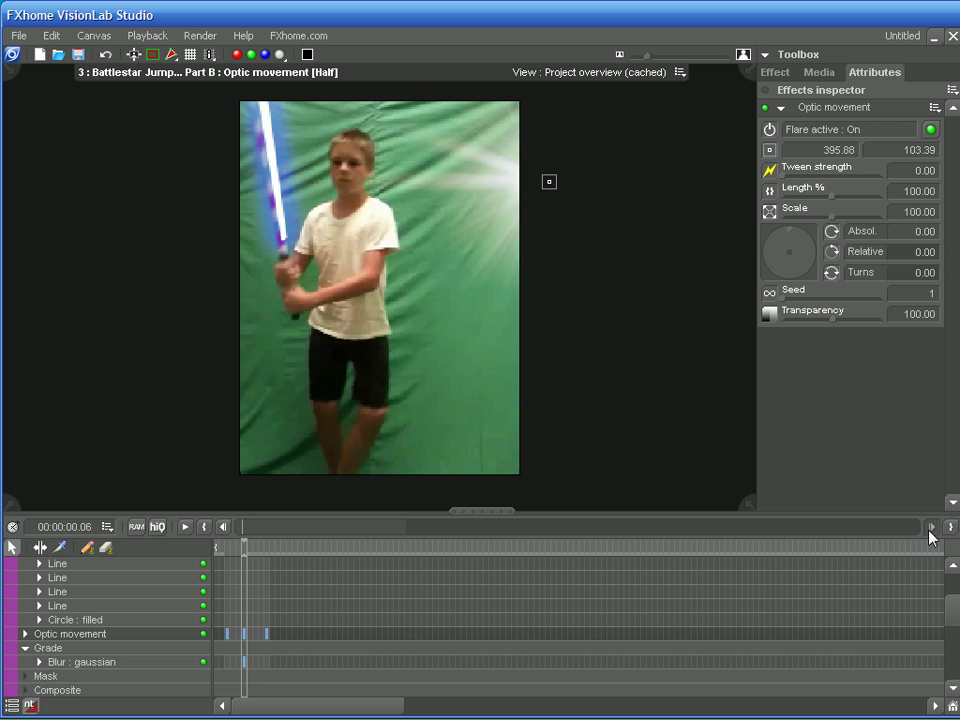
left_click(931, 528)
left_click(224, 528)
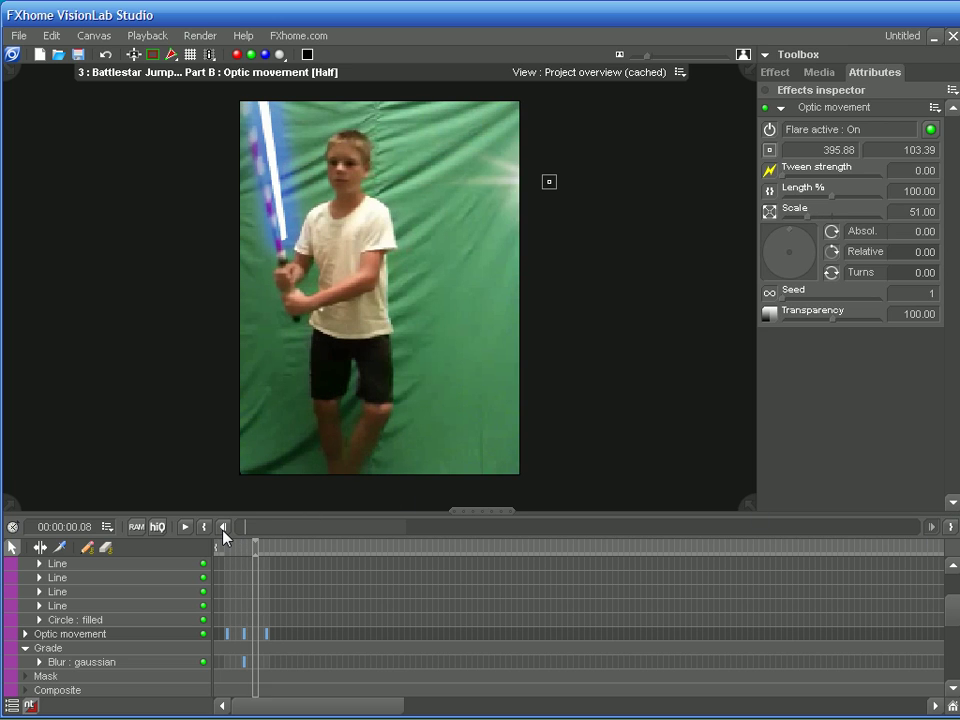
left_click(224, 528)
key("Left")
key("Left")
key("Left")
key("Left")
key("Left")
key("Left")
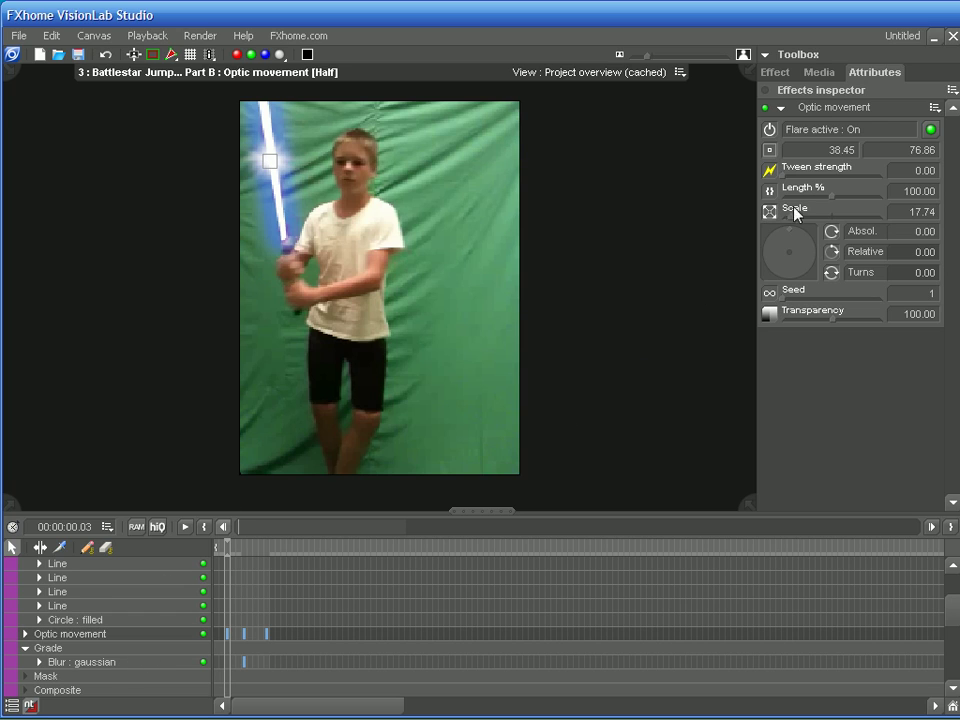
Enlarge the flare to scale 34.48 and keep it on the saber tip at 44.45, 85.26
left_click_drag(793, 221, 805, 224)
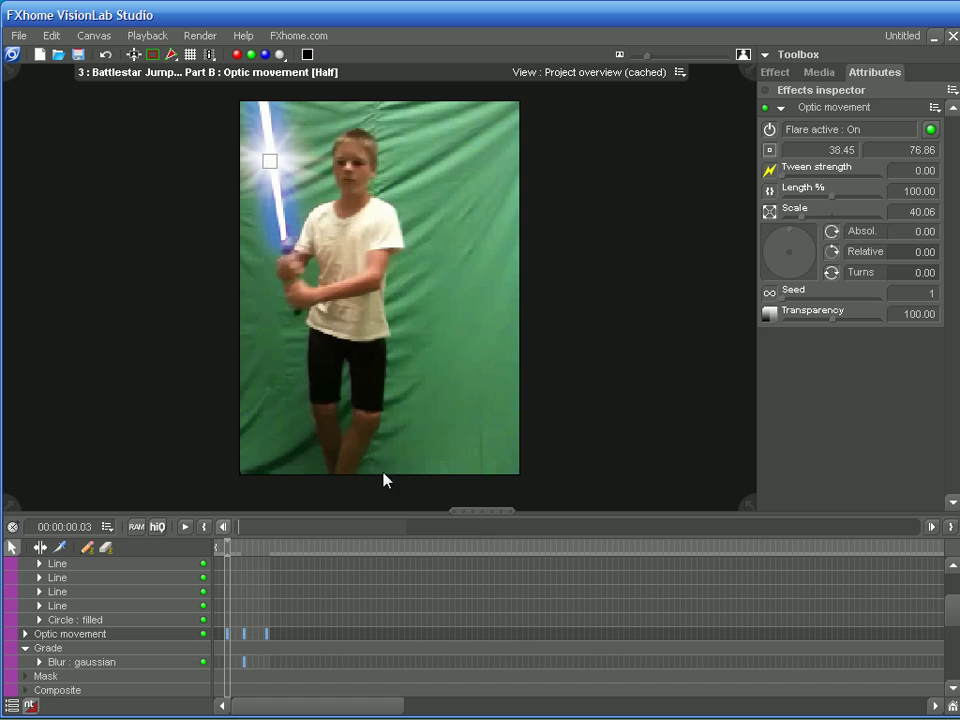
left_click(930, 527)
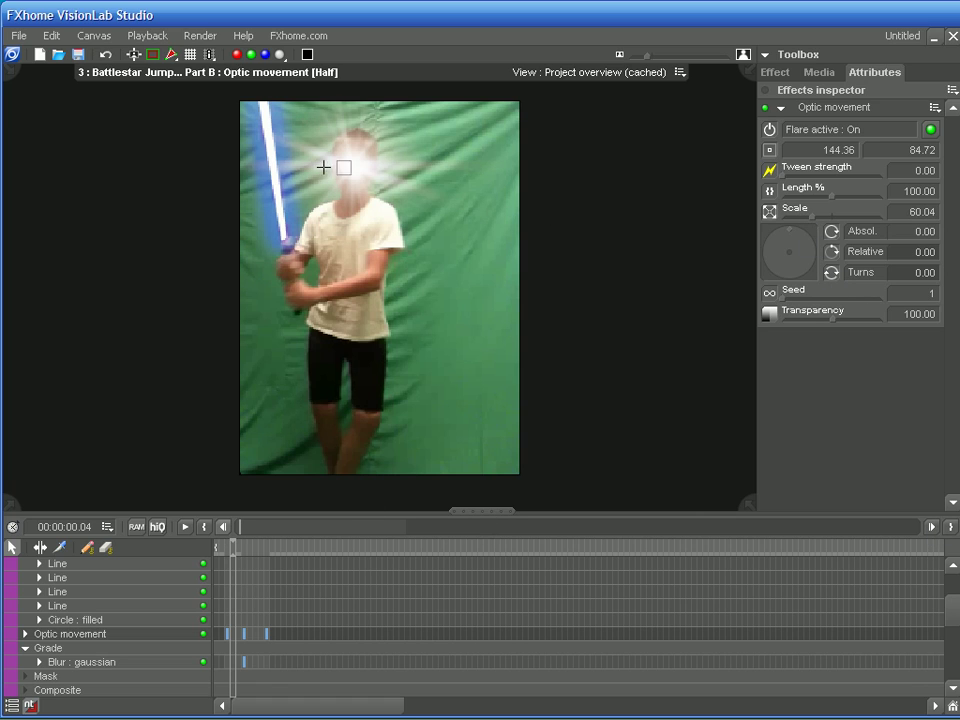
left_click(275, 167)
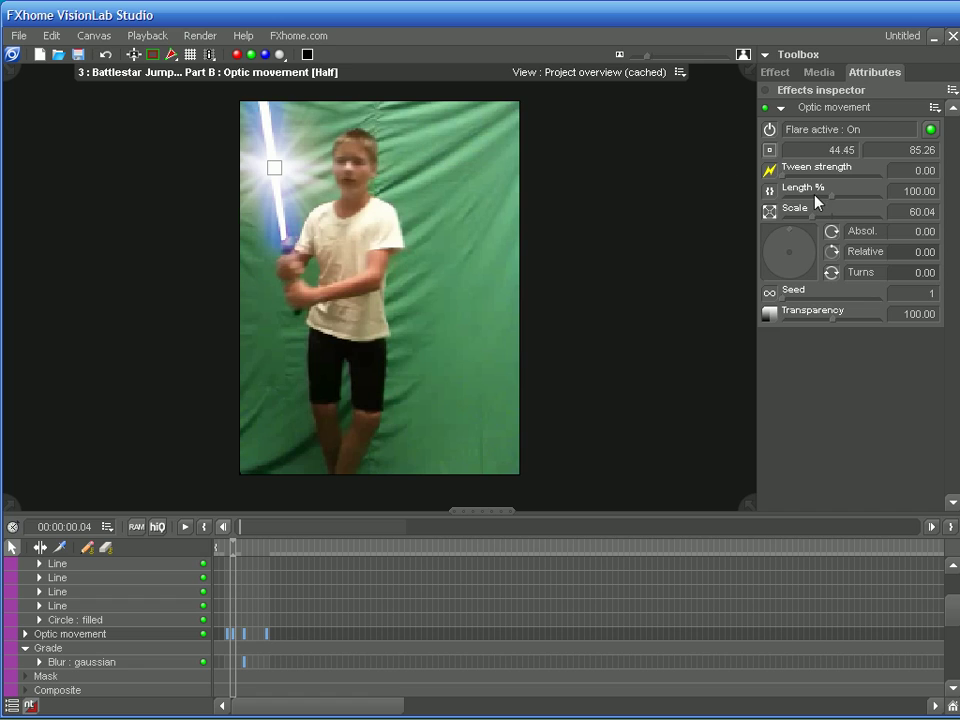
mouse_move(818, 221)
left_mouse_down()
mouse_move(876, 216)
mouse_move(802, 228)
left_mouse_up()
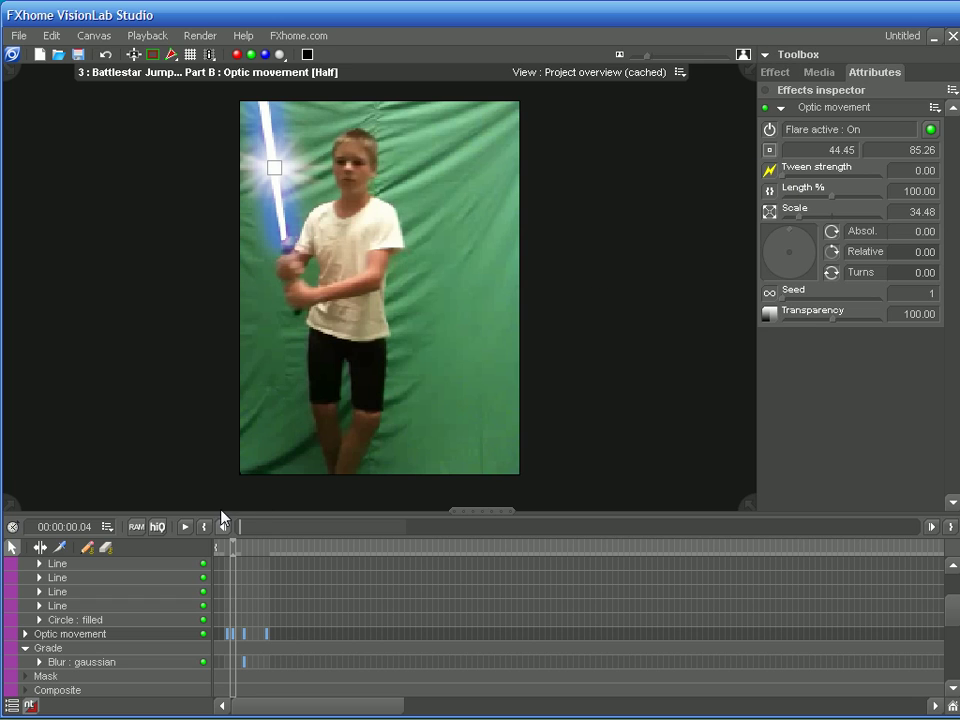
Add a Neon light layer with a 4-point blade drawn from the boy's chest to the saber tip
left_click(777, 73)
left_click(795, 208)
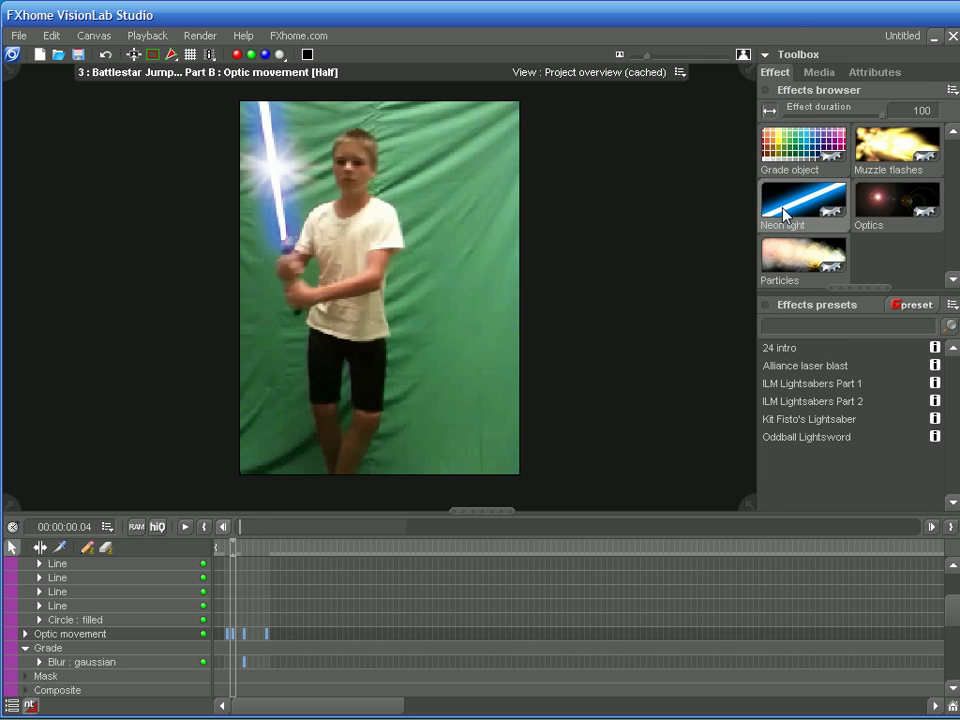
scroll(681, 606, "up", 5)
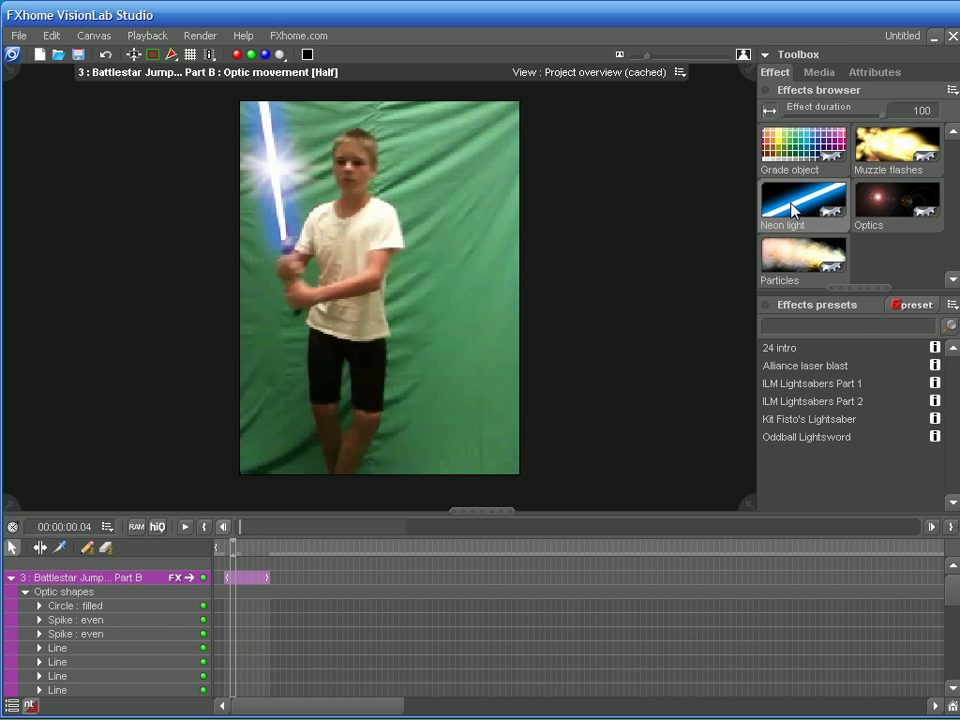
left_click_drag(795, 208, 400, 257)
left_click(758, 134)
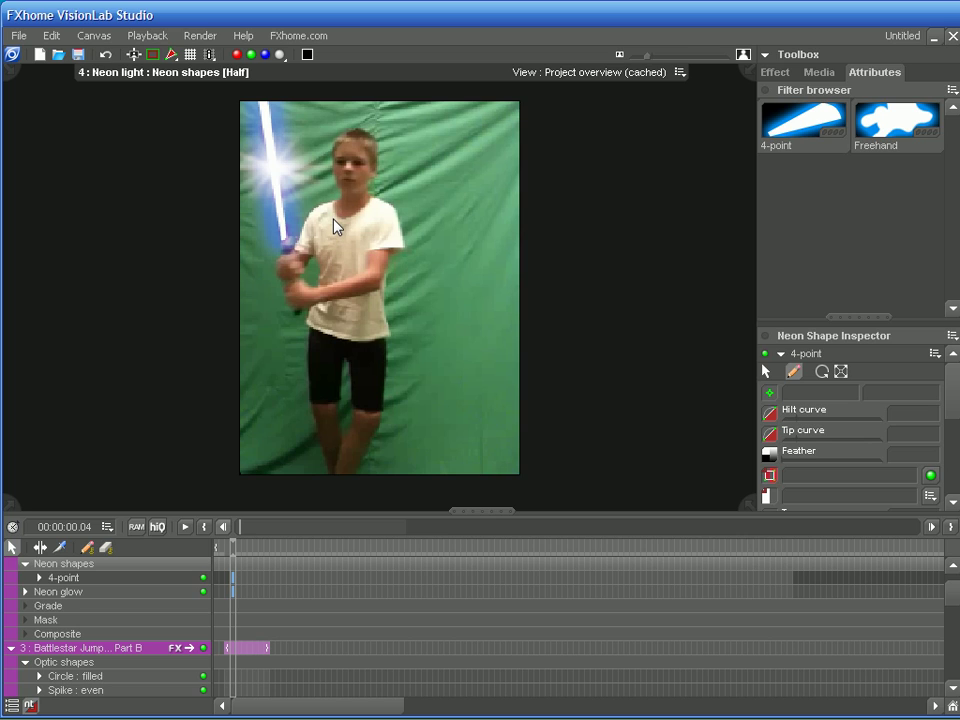
mouse_move(330, 220)
left_mouse_down()
mouse_move(302, 161)
mouse_move(245, 105)
left_mouse_up()
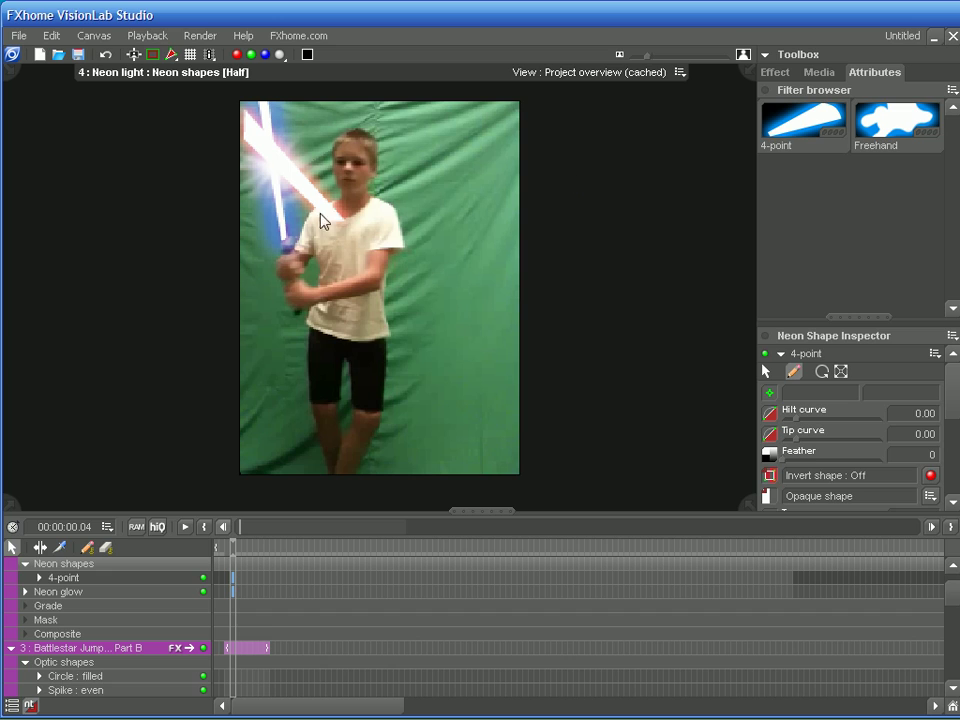
left_click(776, 75)
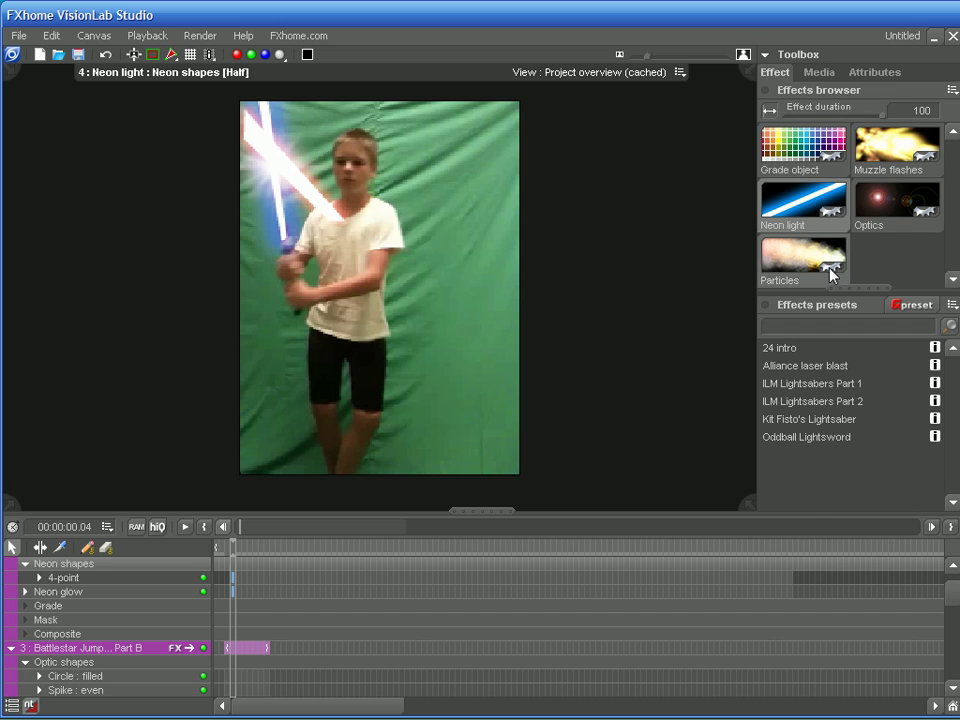
Select the flare effect layer and browse the Optics and Media tabs
left_click(858, 210)
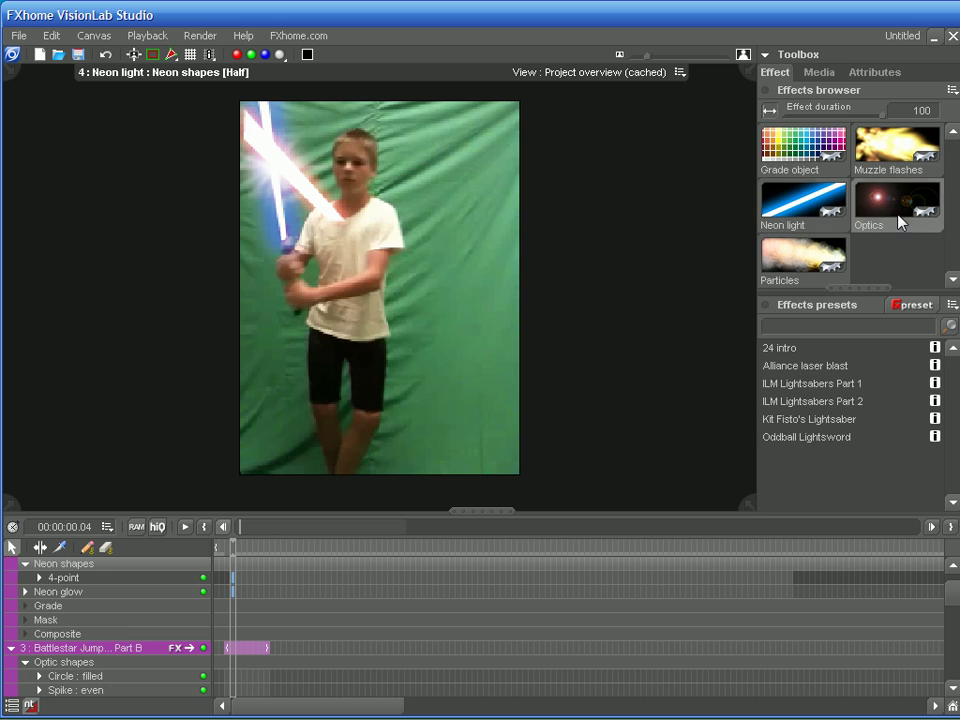
left_click(128, 653)
left_click(829, 74)
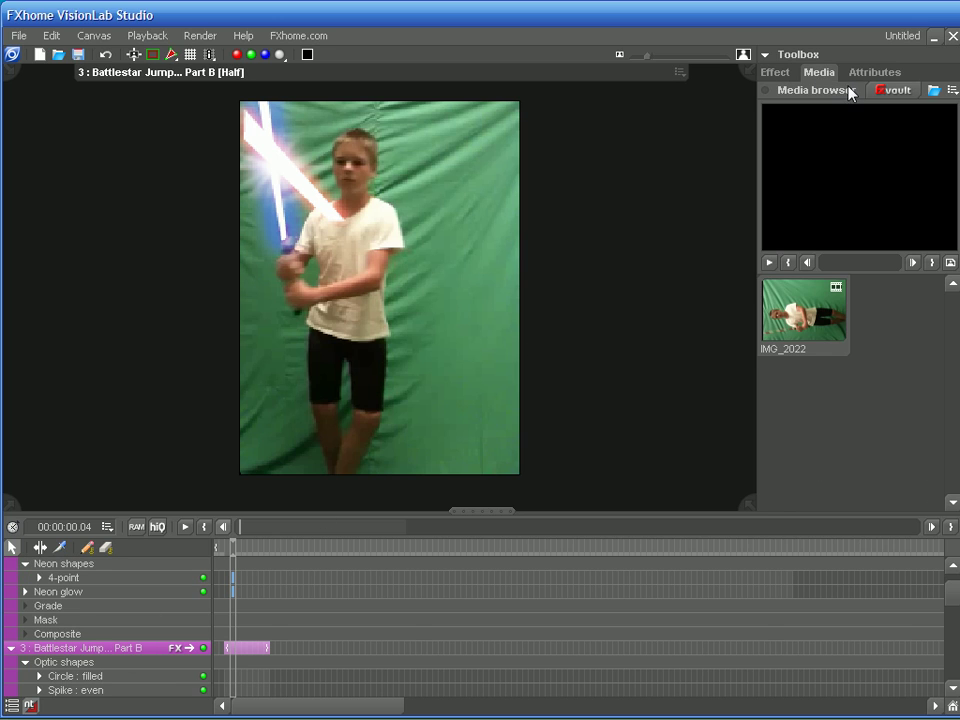
left_click(776, 72)
Change the default effect duration from 38 to 100
mouse_move(884, 118)
left_mouse_down()
mouse_move(803, 116)
mouse_move(884, 117)
left_mouse_up()
scroll(265, 650, "down", 2)
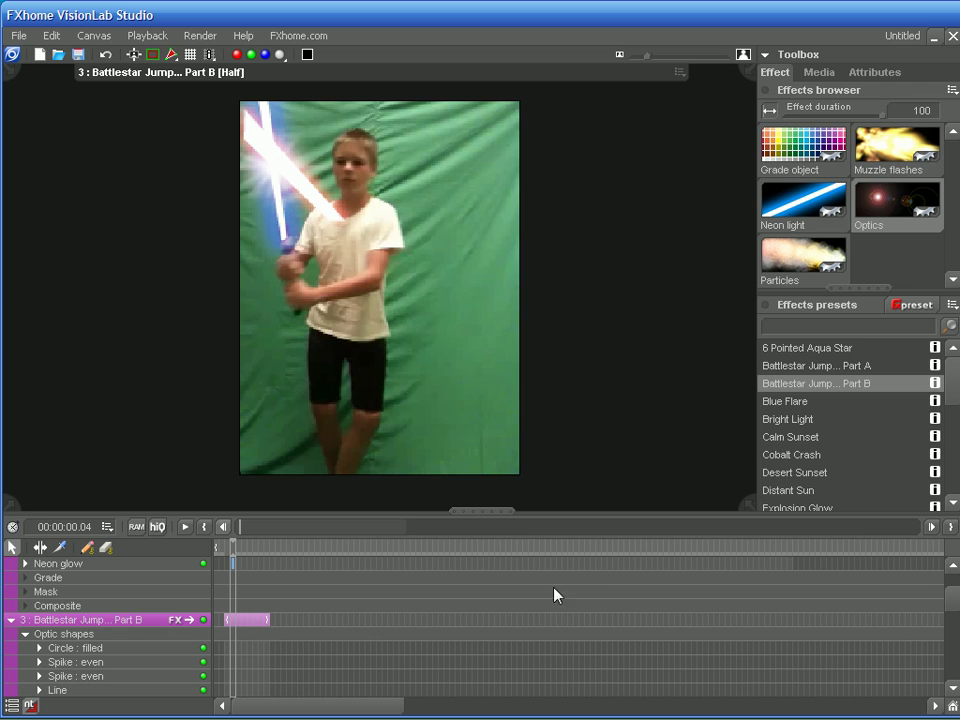
scroll(377, 605, "down", 1)
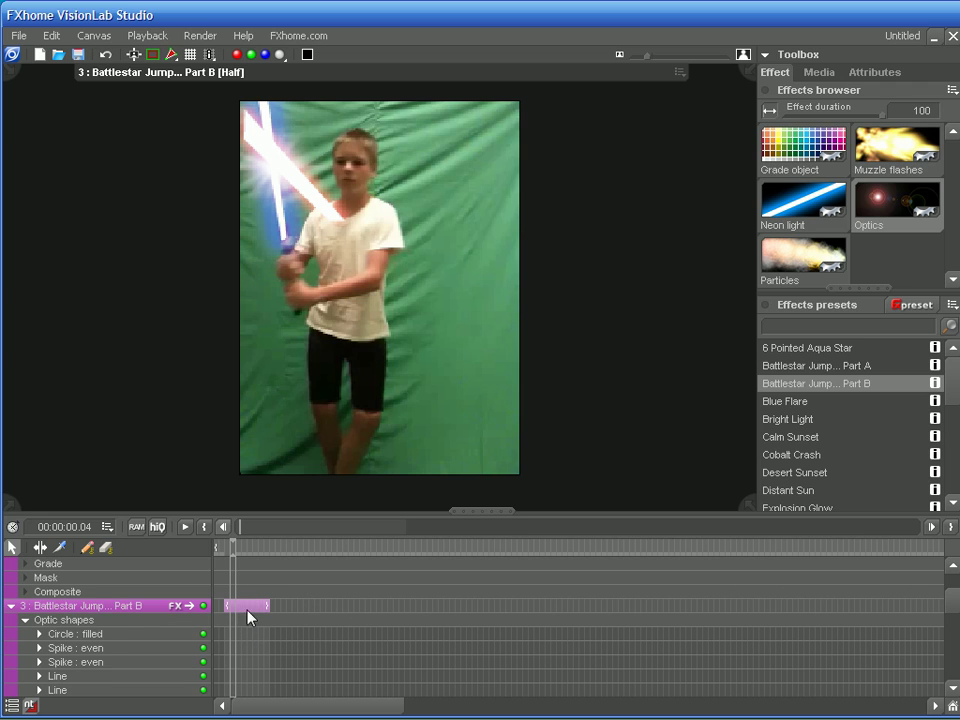
scroll(250, 620, "down", 12)
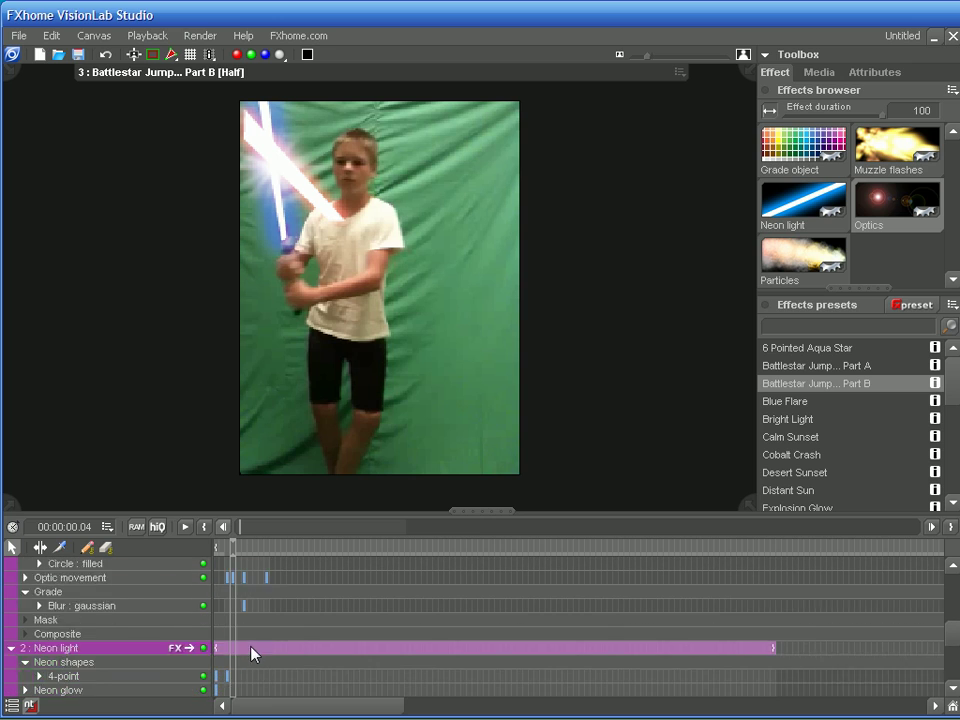
scroll(252, 655, "down", 3)
Open and dismiss the Neon light layer's options, then scroll the timeline back to the top
right_click(146, 611)
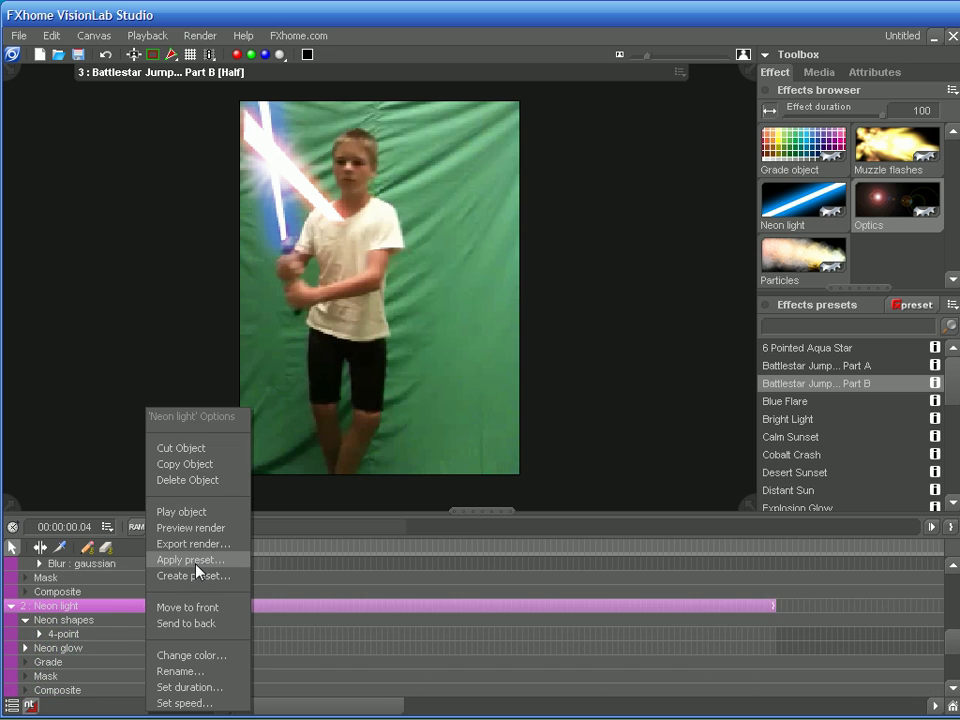
left_click(337, 617)
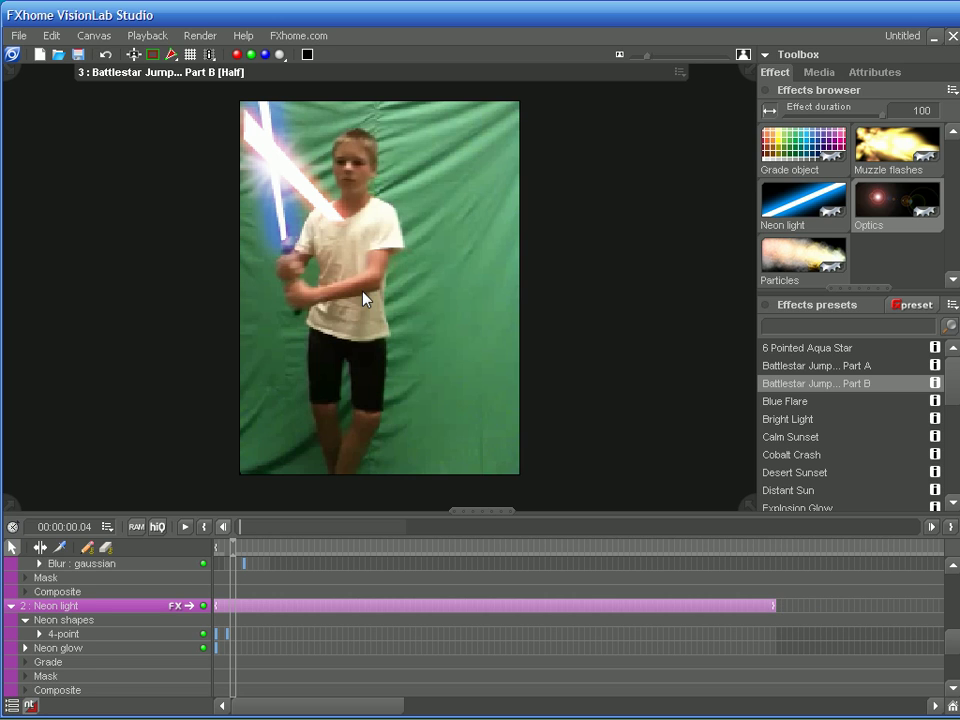
scroll(354, 636, "up", 3)
scroll(309, 621, "up", 12)
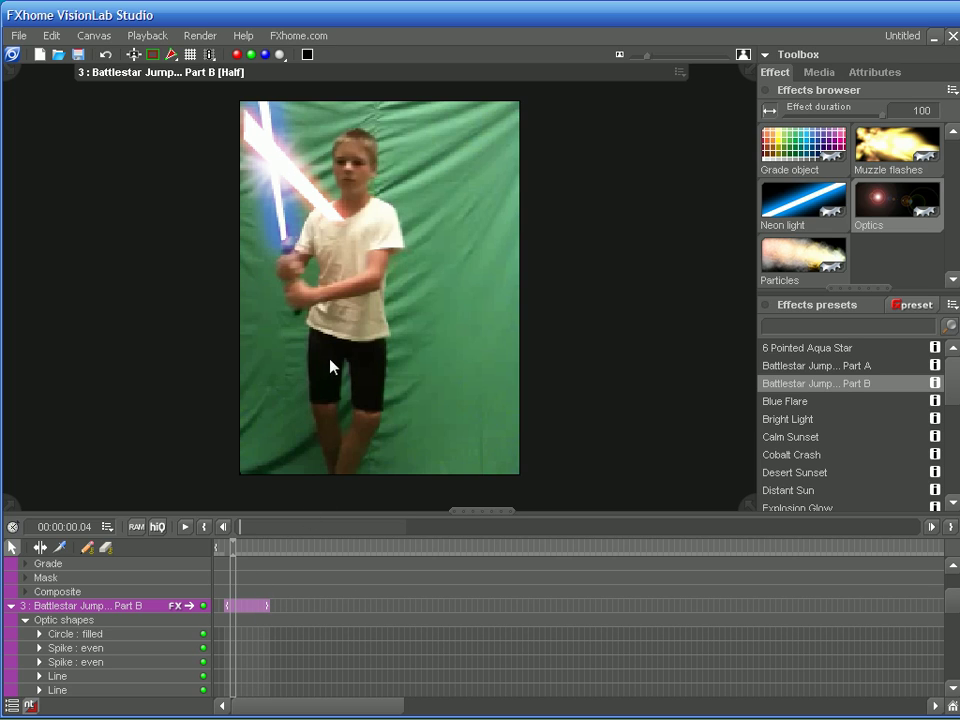
Start a QuickTime render with No sound, then cancel at the movie-naming dialog
left_click(200, 36)
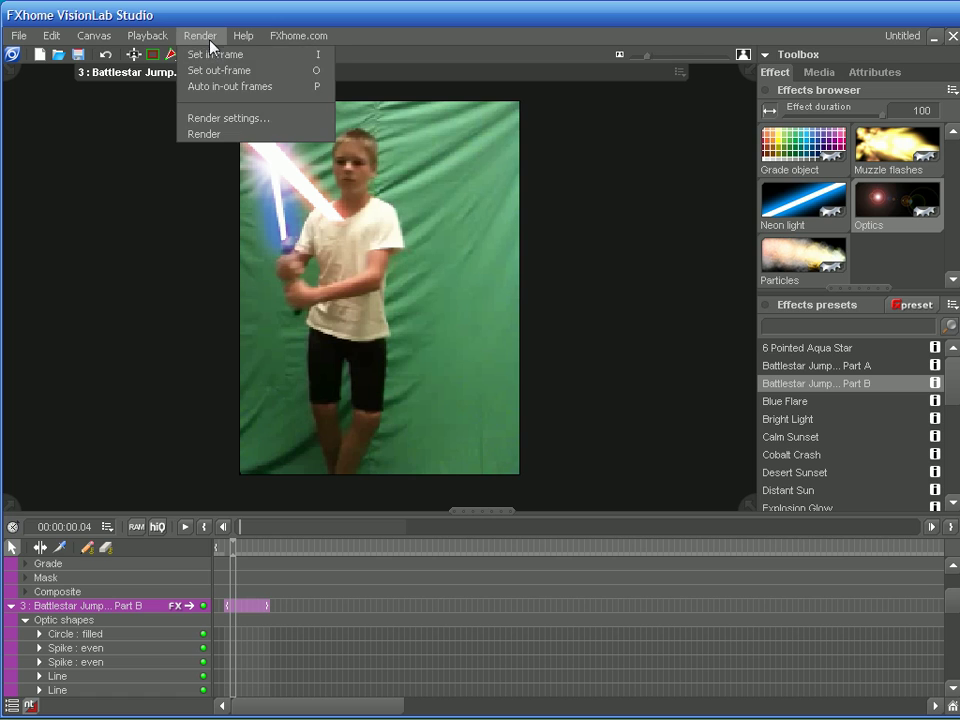
left_click(209, 137)
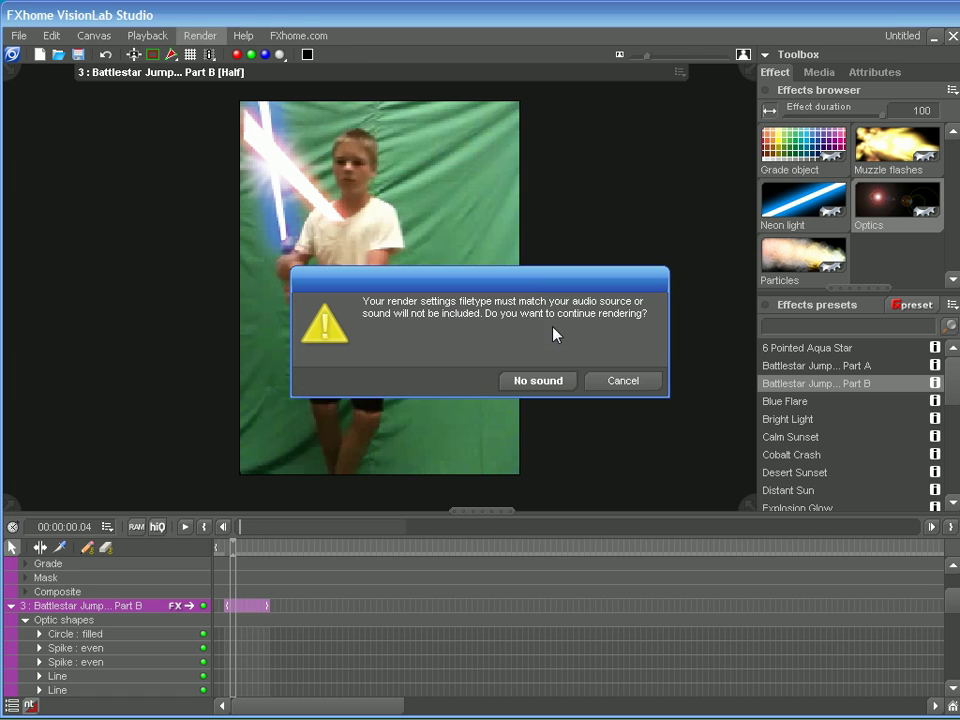
left_click(547, 386)
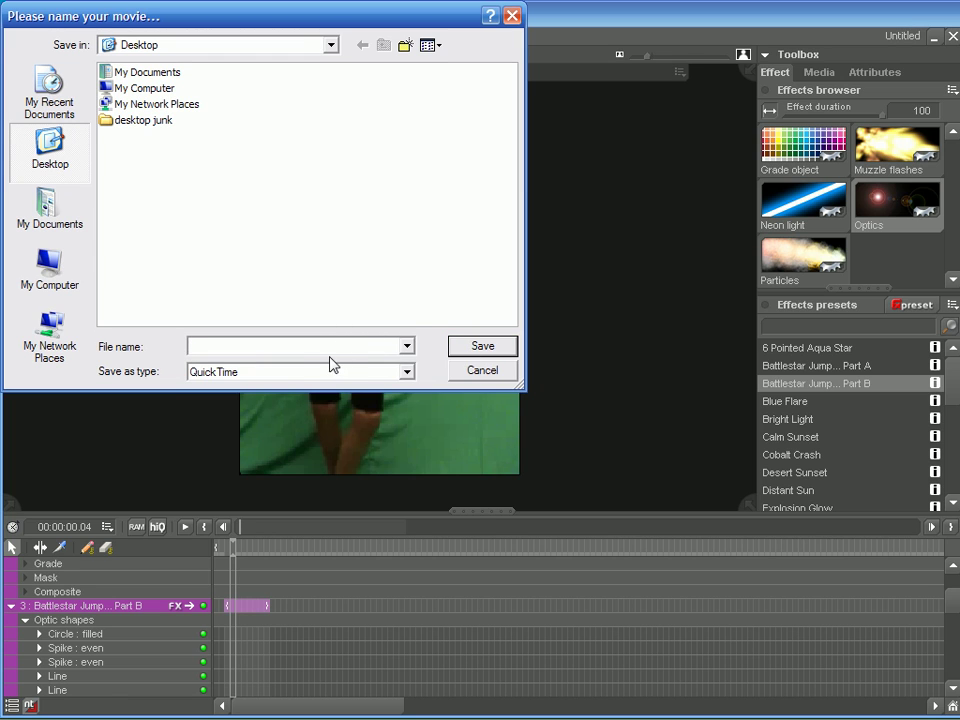
type("zfrty")
left_click(482, 372)
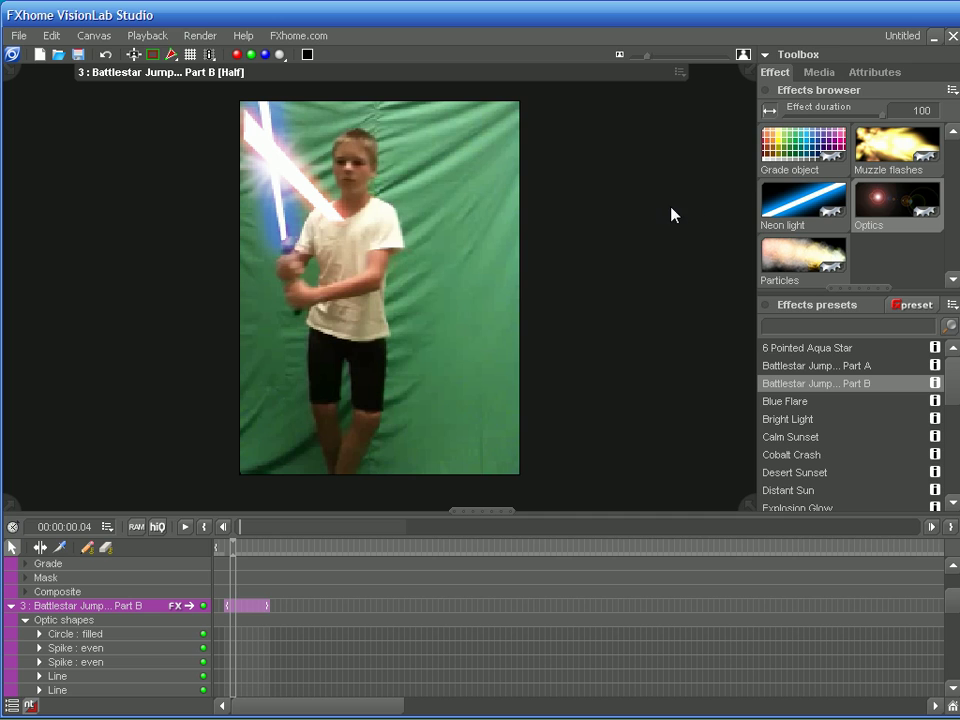
scroll(868, 391, "down", 5)
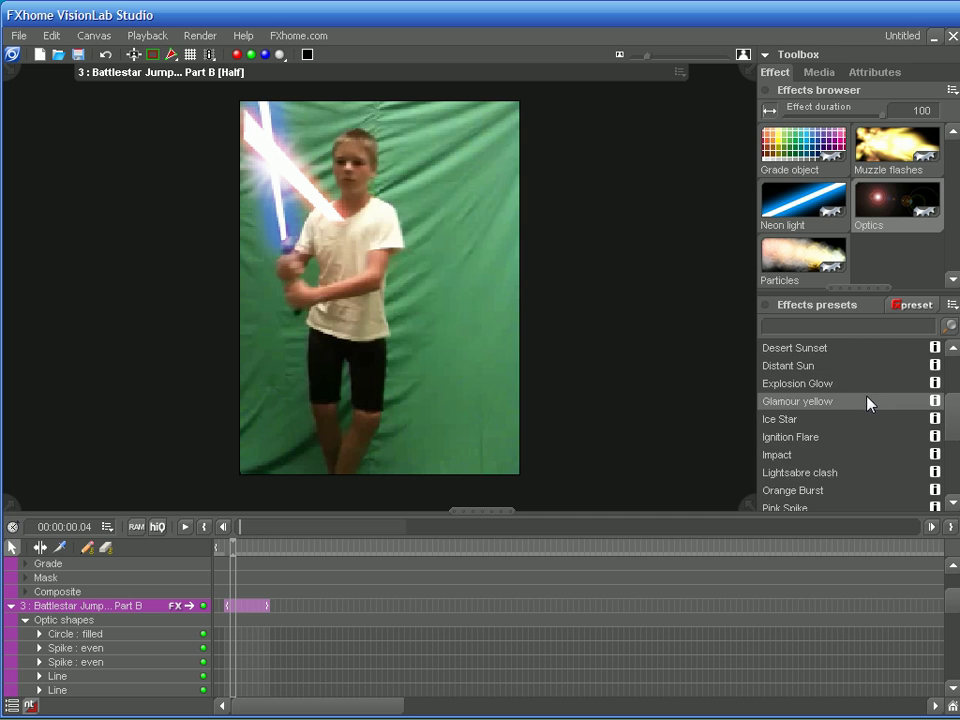
scroll(833, 432, "up", 1)
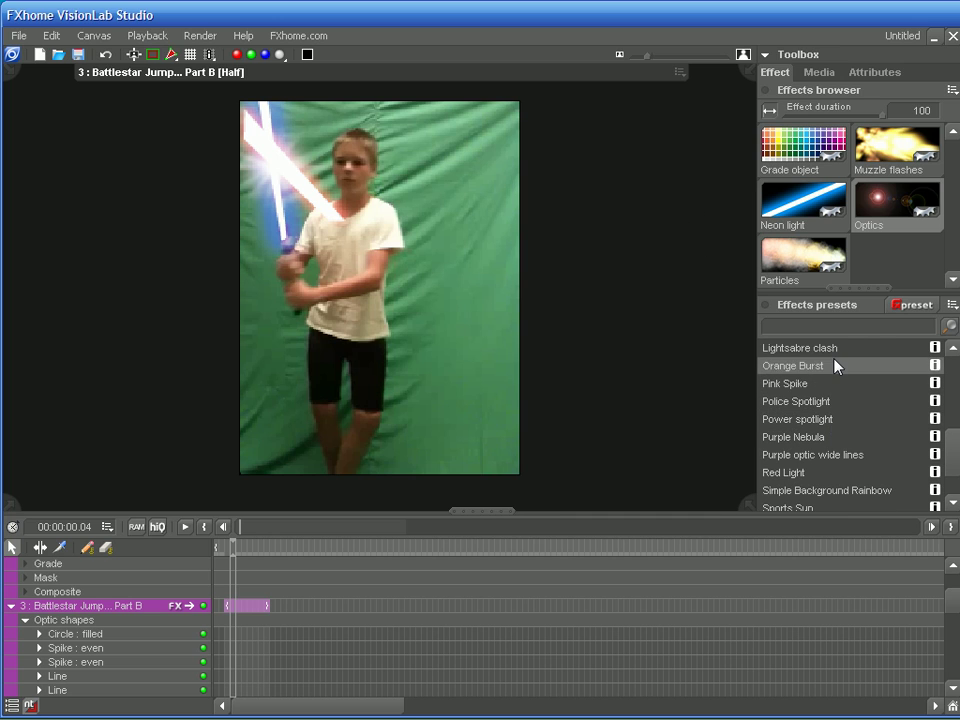
mouse_move(936, 352)
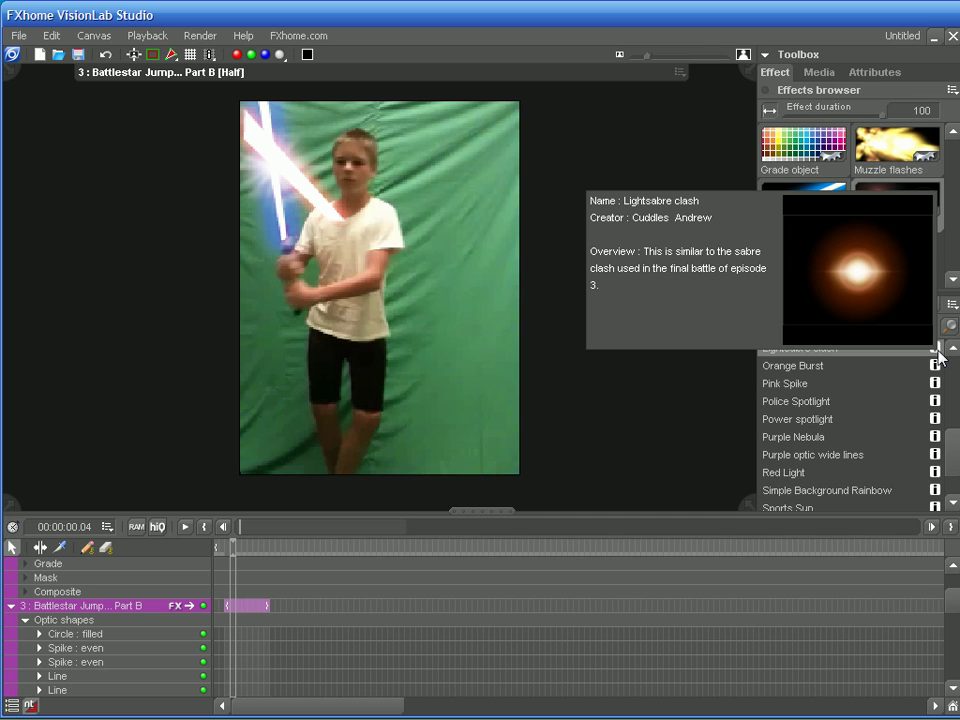
scroll(860, 454, "down", 1)
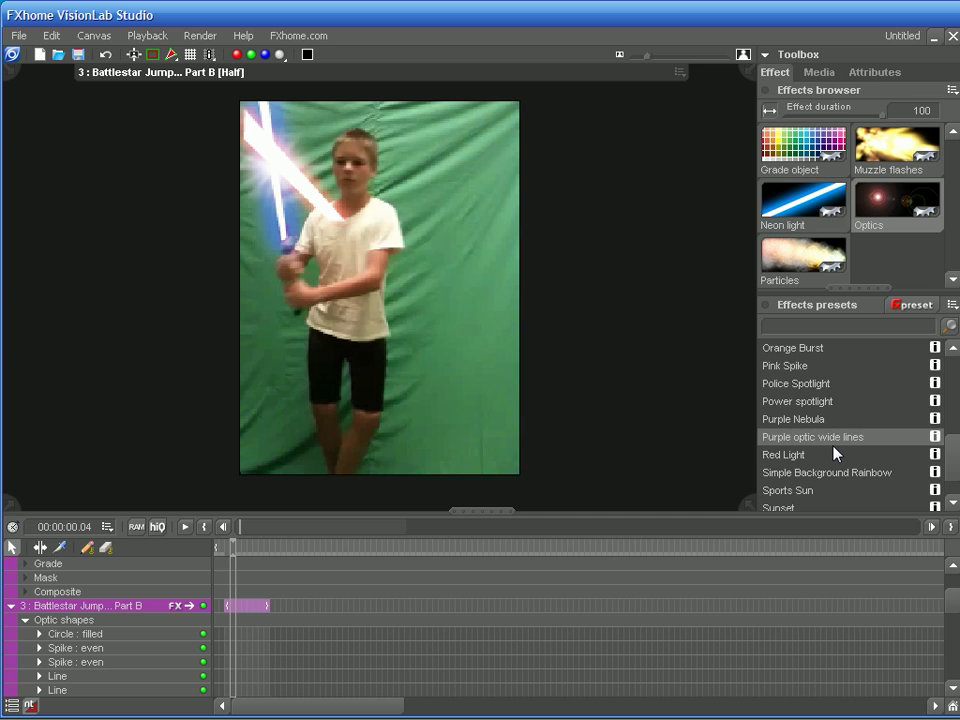
mouse_move(936, 439)
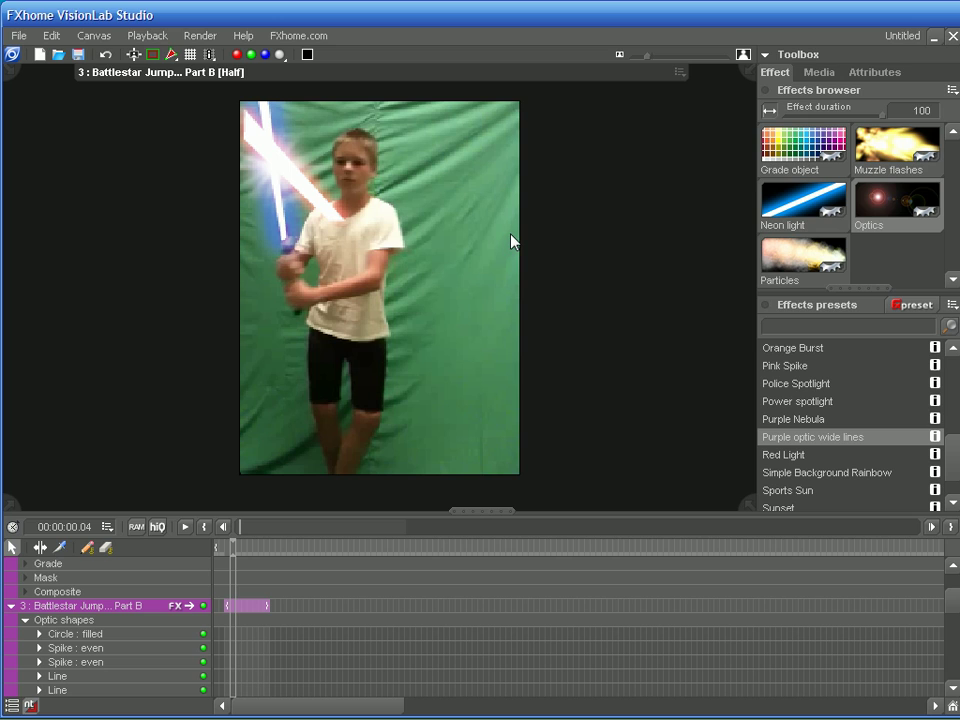
scroll(834, 403, "up", 5)
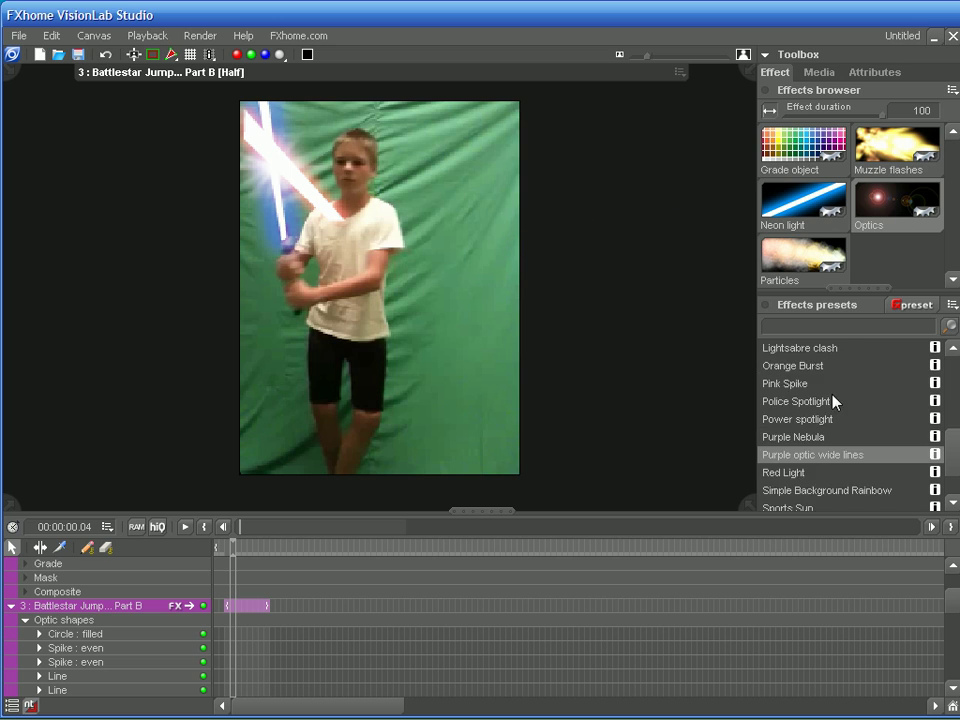
scroll(806, 387, "up", 3)
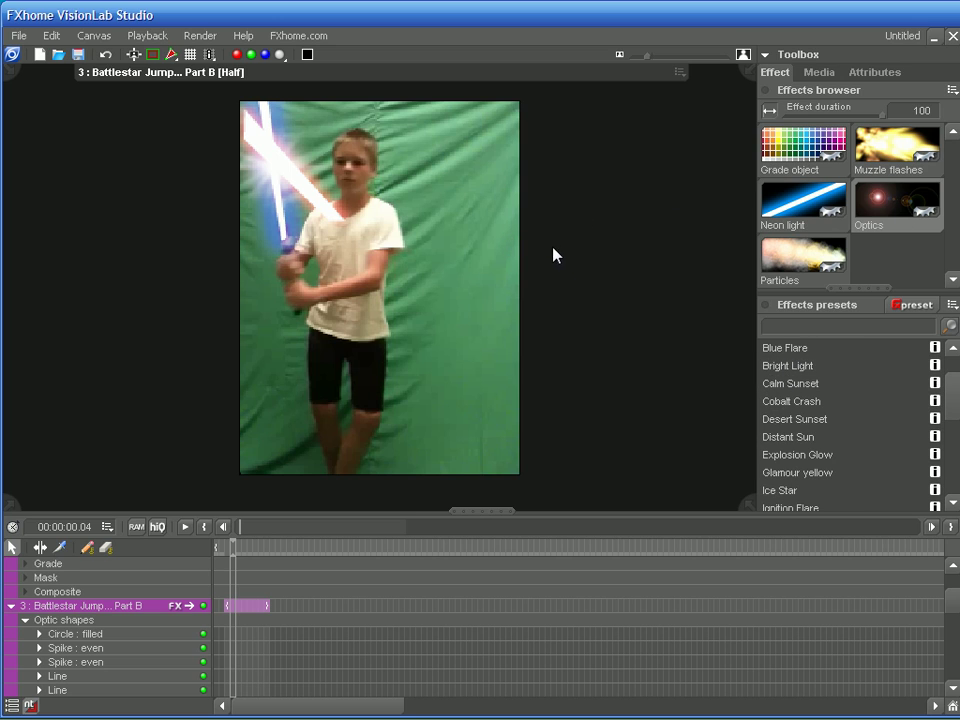